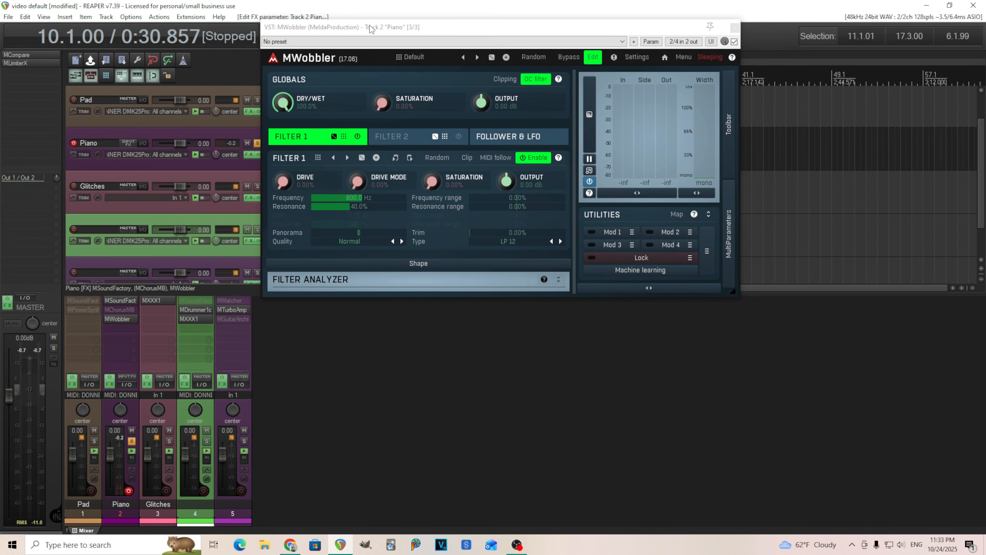
# Step: Toggle MWobbler's bypass off again, and expand the Filter Analyzer and the Shape section
pyautogui.moveTo(369, 29); pyautogui.dragTo(386, 75)
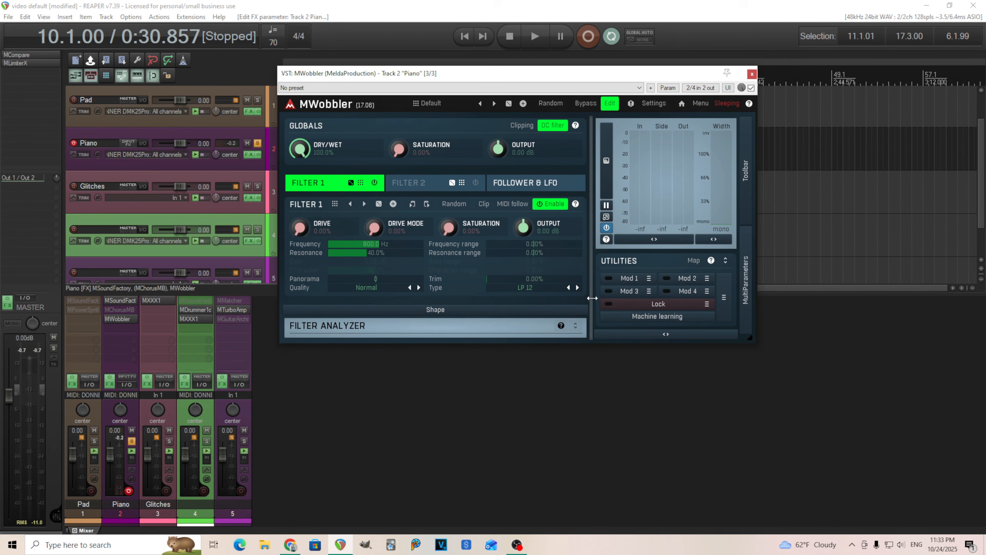
pyautogui.click(585, 104)
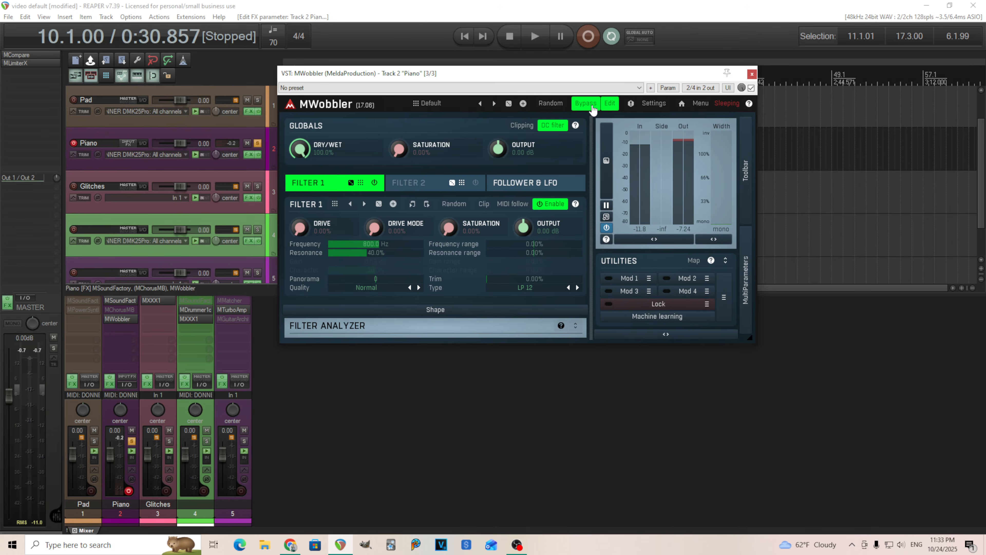
pyautogui.click(575, 328)
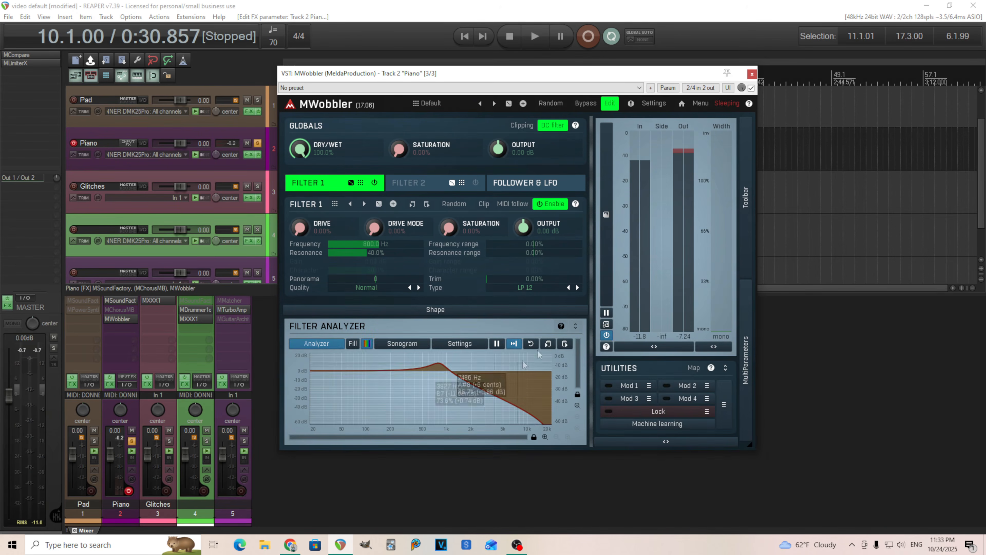
pyautogui.click(559, 311)
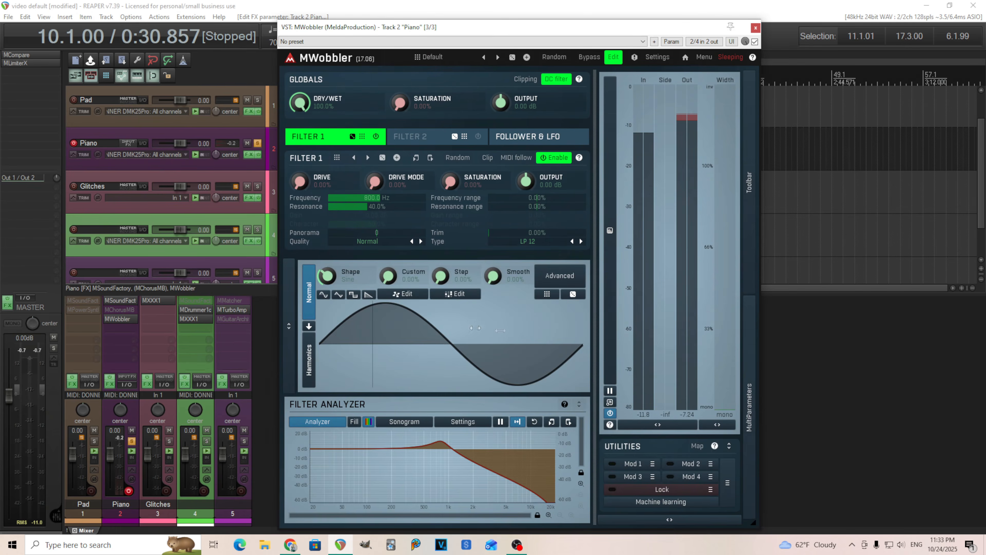
# Step: Set Filter 1's resonance to 31.2%, its frequency to 379.4 Hz and its frequency range to 44.0%
pyautogui.moveTo(377, 209); pyautogui.dragTo(377, 224)
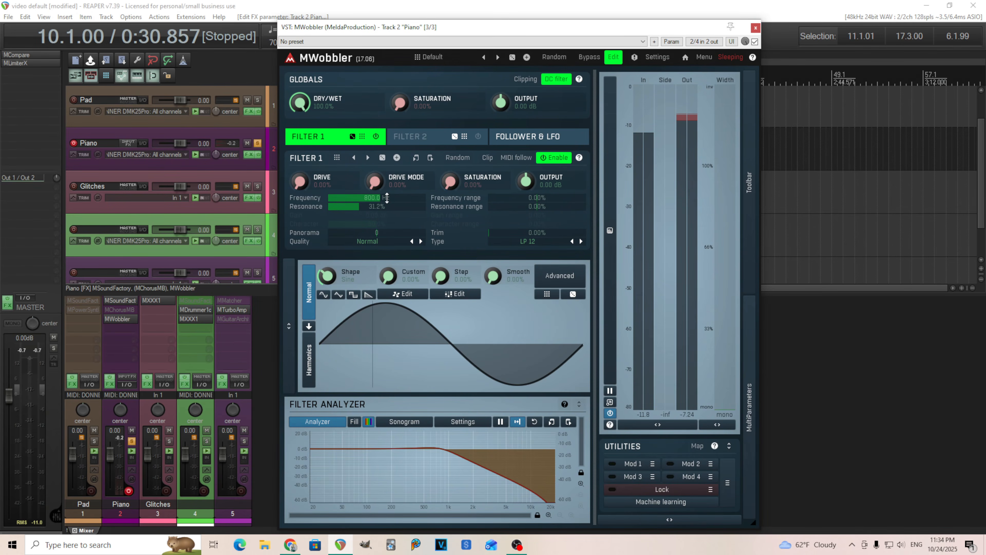
pyautogui.moveTo(386, 198); pyautogui.dragTo(387, 217)
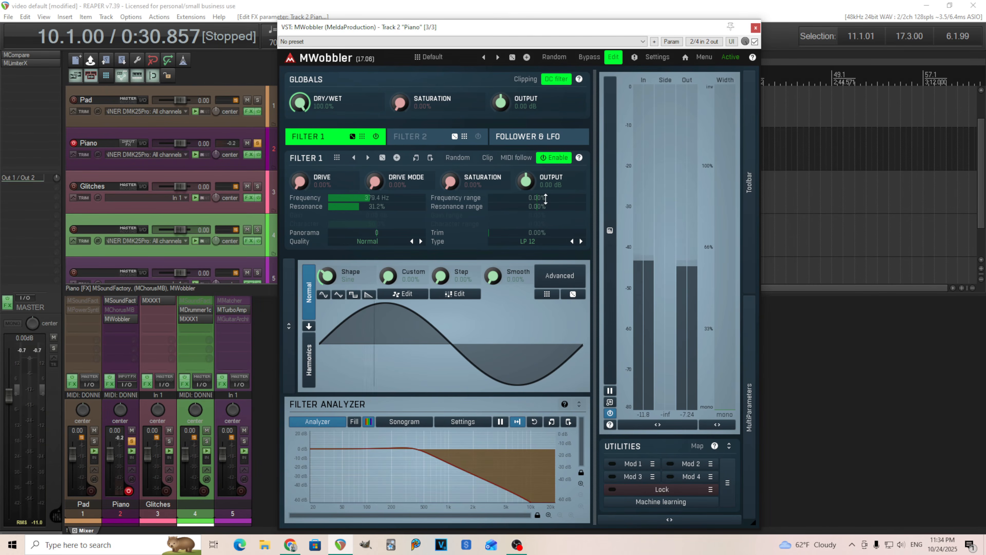
pyautogui.moveTo(537, 199); pyautogui.dragTo(537, 186)
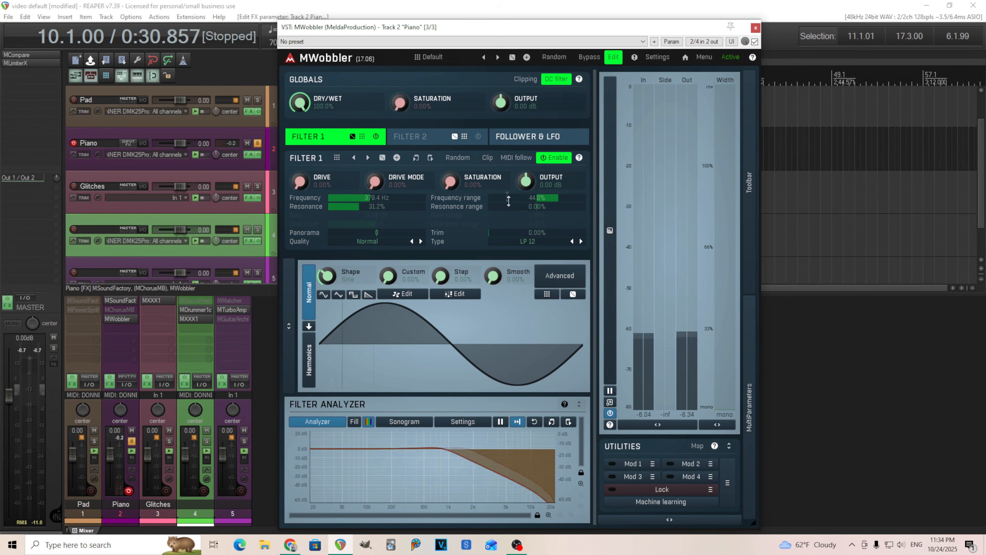
# Step: In the Follower & LFO section, raise the LFO rate to about 5 Hz and enable sync with a length of 1/8
pyautogui.click(527, 137)
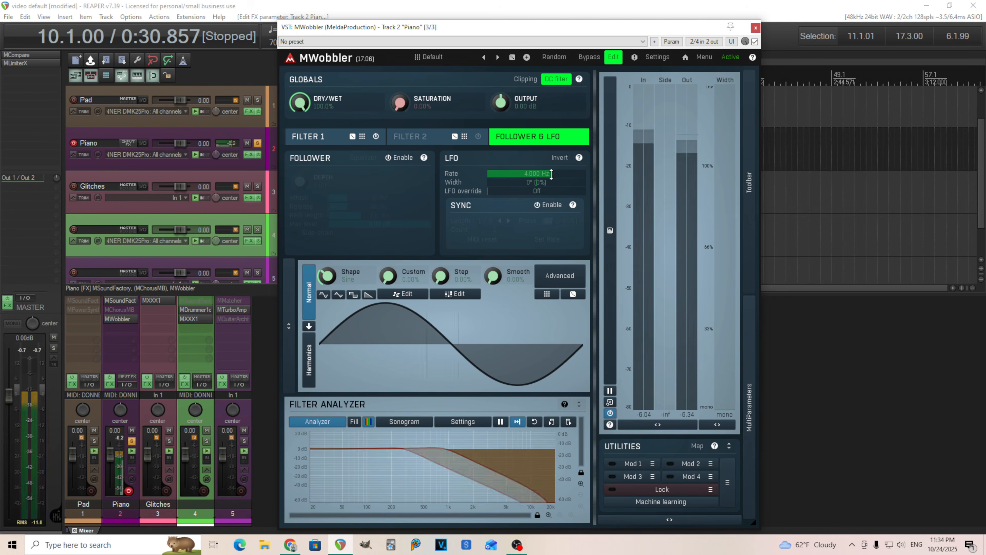
pyautogui.moveTo(551, 174); pyautogui.dragTo(550, 177)
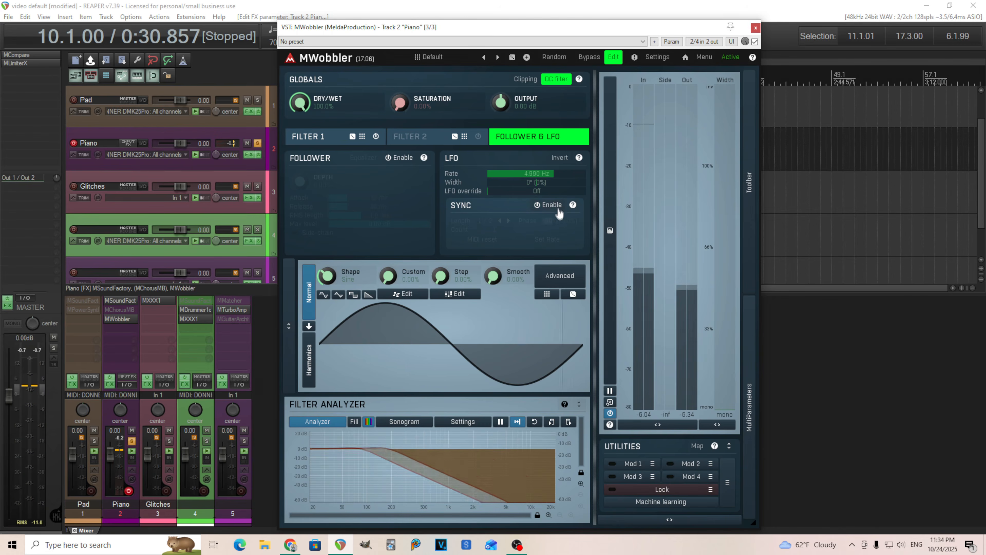
pyautogui.click(548, 205)
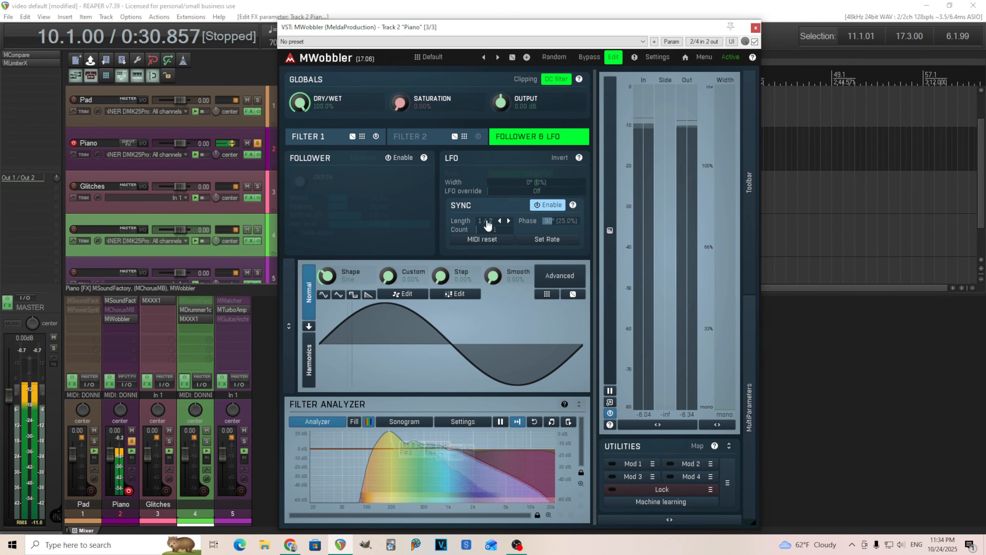
pyautogui.click(497, 221)
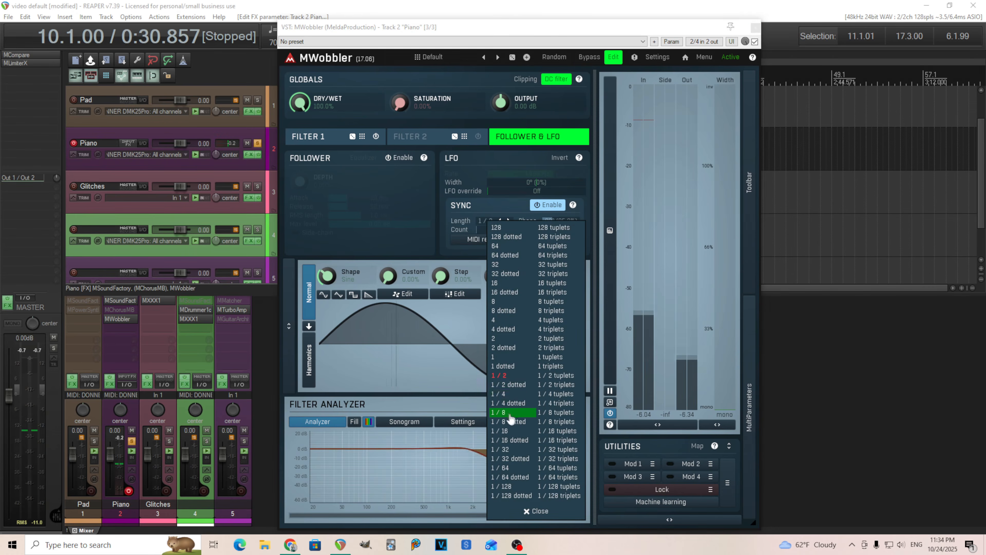
pyautogui.click(499, 412)
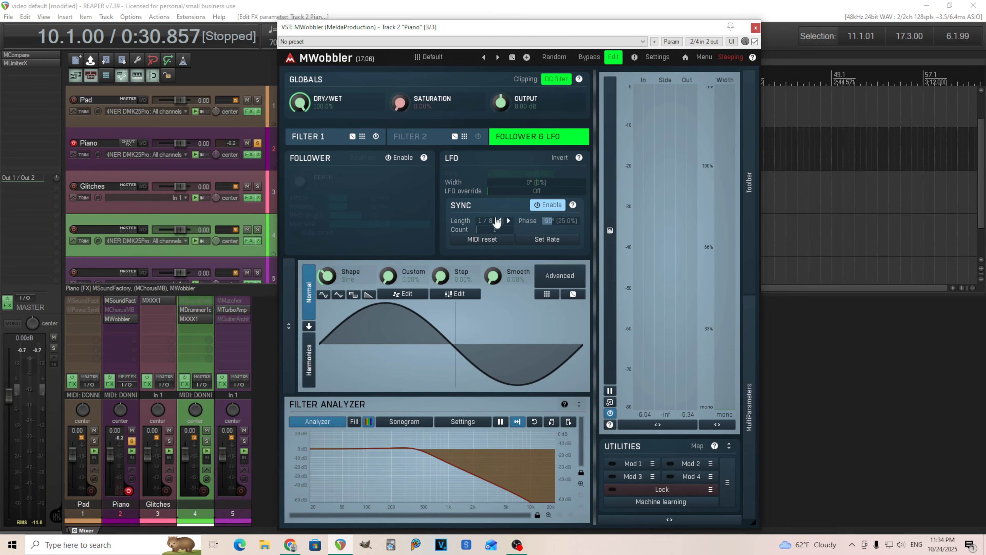
# Step: Disable the LFO sync and lower the free rate to about 3.7 Hz
pyautogui.click(559, 206)
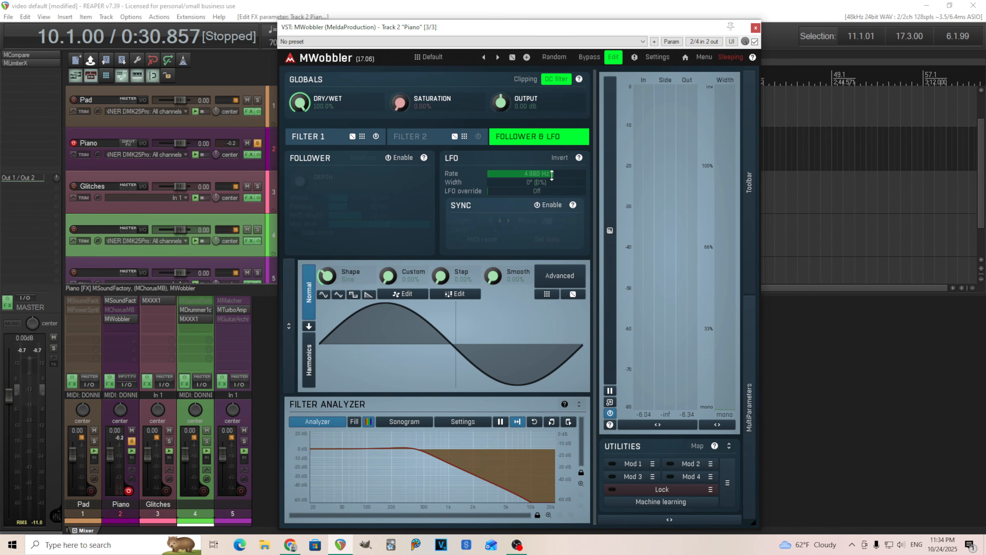
pyautogui.moveTo(552, 175); pyautogui.dragTo(549, 192)
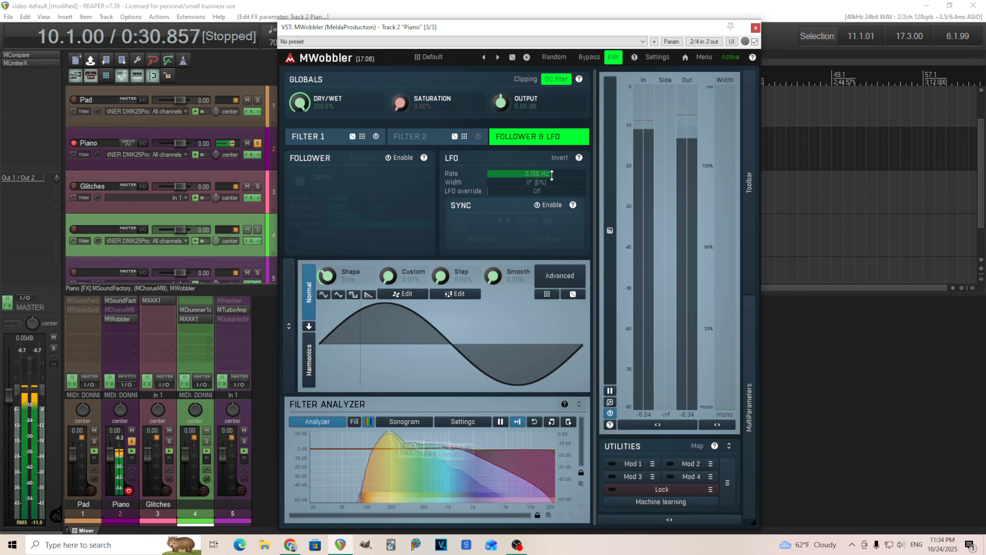
# Step: Enable the LFO sync and set its phase to 0°
pyautogui.click(547, 205)
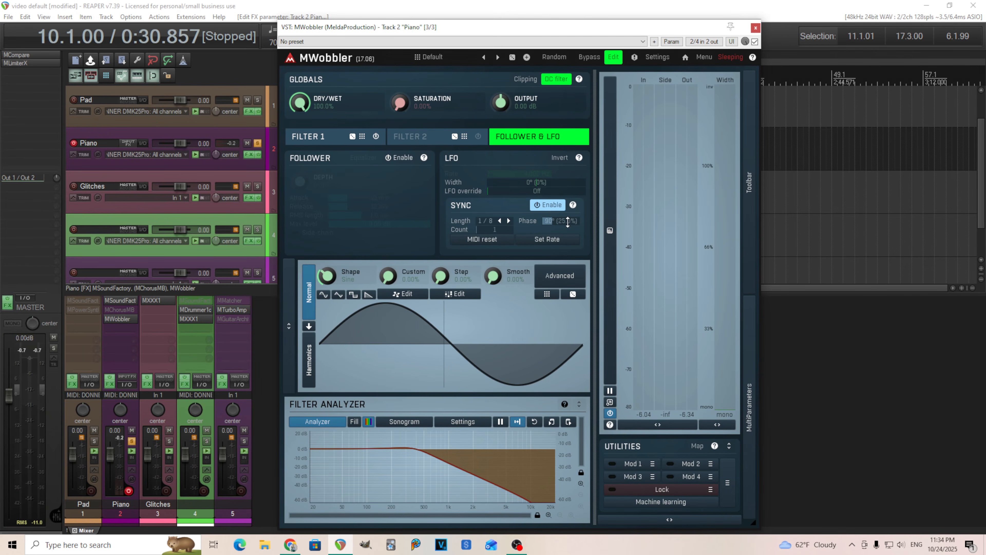
pyautogui.write('0')
pyautogui.press('Return')
# Step: Try an LFO sync length of 1/2 and settle on 1/4
pyautogui.click(488, 226)
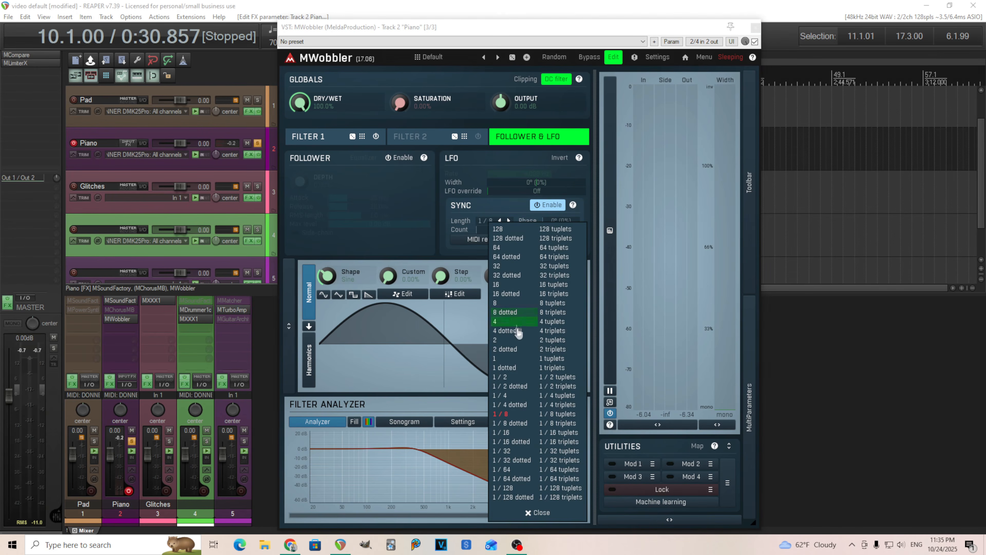
pyautogui.click(524, 377)
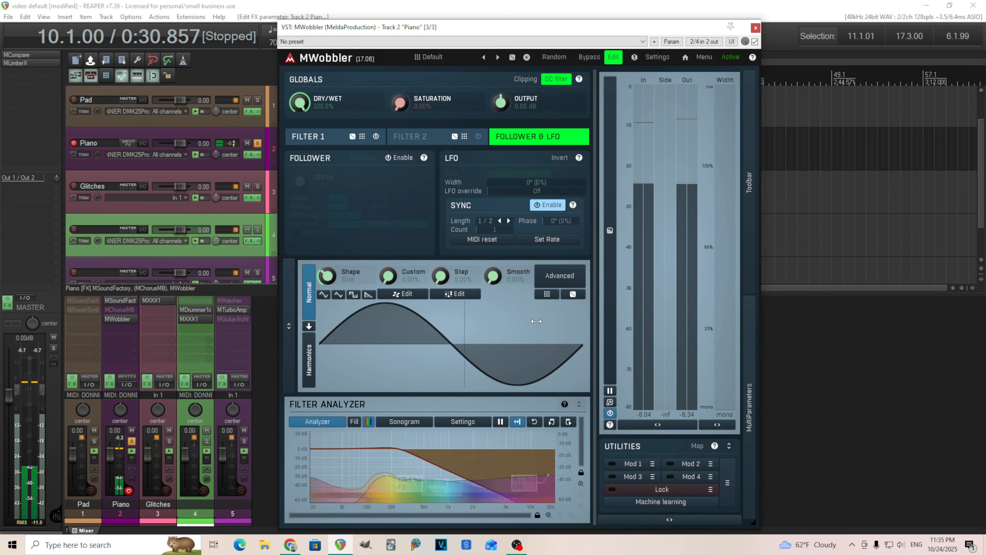
pyautogui.click(496, 220)
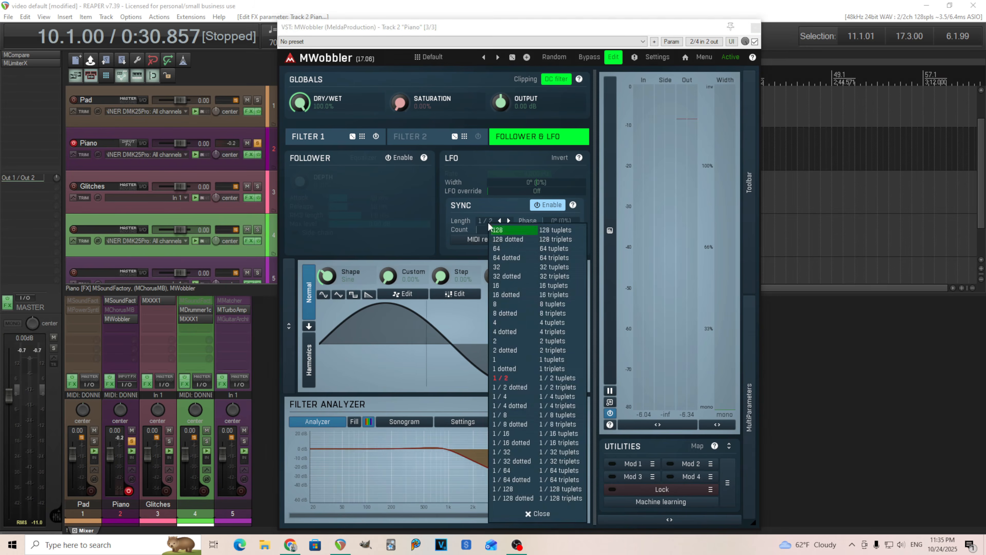
pyautogui.click(516, 397)
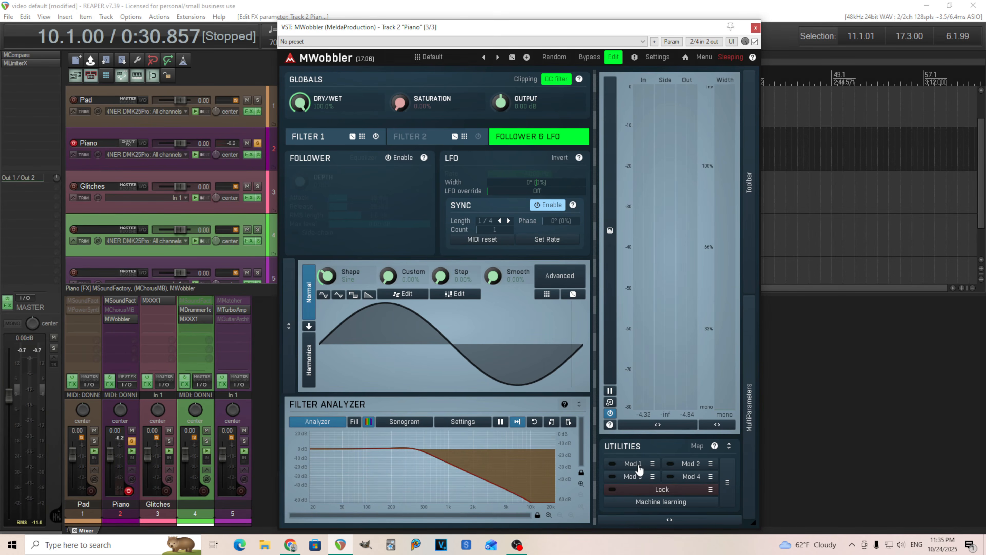
# Step: Toggle the LFO sync off and on to compare the free rate with the synced settings
pyautogui.click(548, 205)
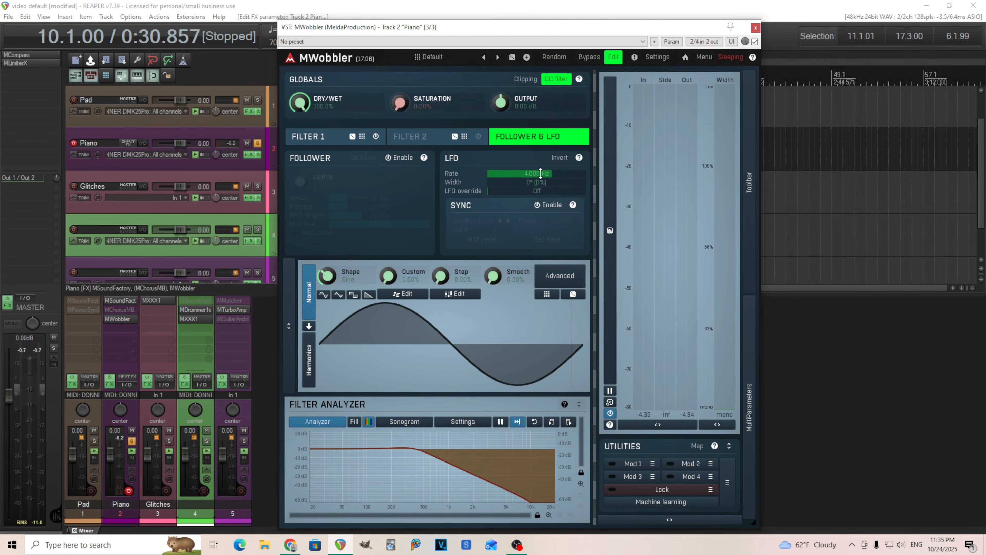
pyautogui.click(549, 205)
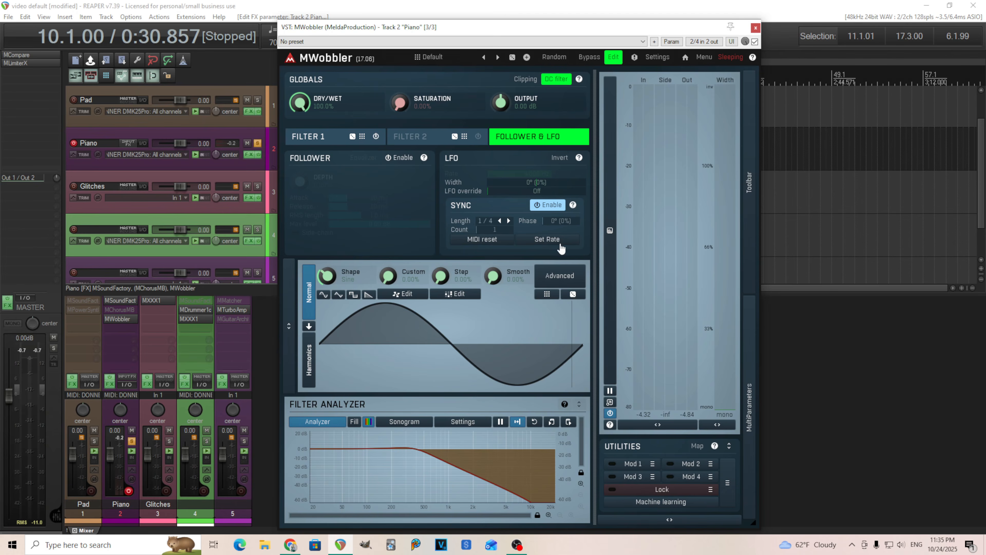
pyautogui.click(542, 209)
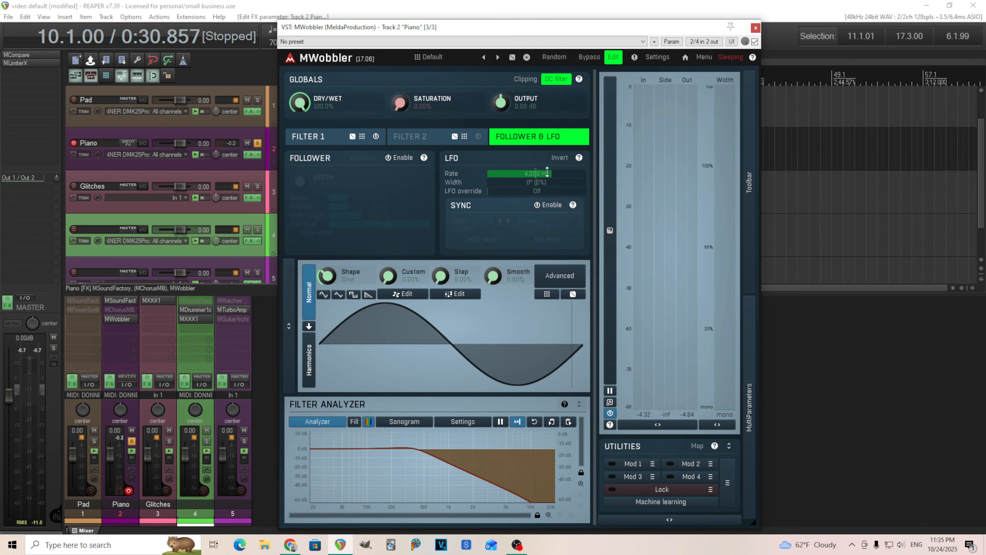
pyautogui.click(558, 209)
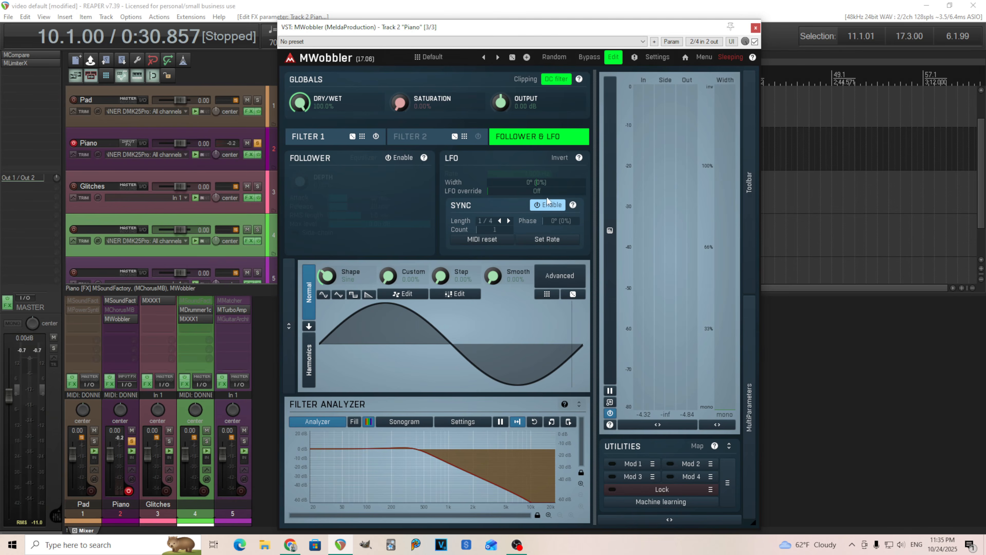
# Step: Set the LFO rate from the 1/4 sync length and disable sync
pyautogui.click(550, 206)
pyautogui.click(551, 208)
pyautogui.click(559, 240)
pyautogui.click(550, 206)
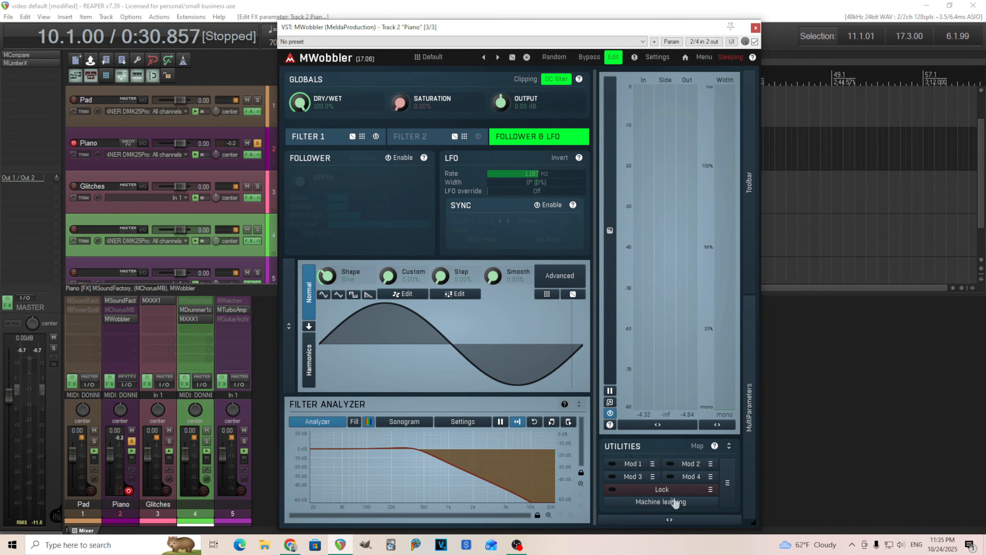
# Step: Open Modulator 1 and set the value of its assigned LFO Rate parameter to 1.167 Hz, and close the modulator
pyautogui.click(652, 464)
pyautogui.click(759, 464)
pyautogui.click(634, 468)
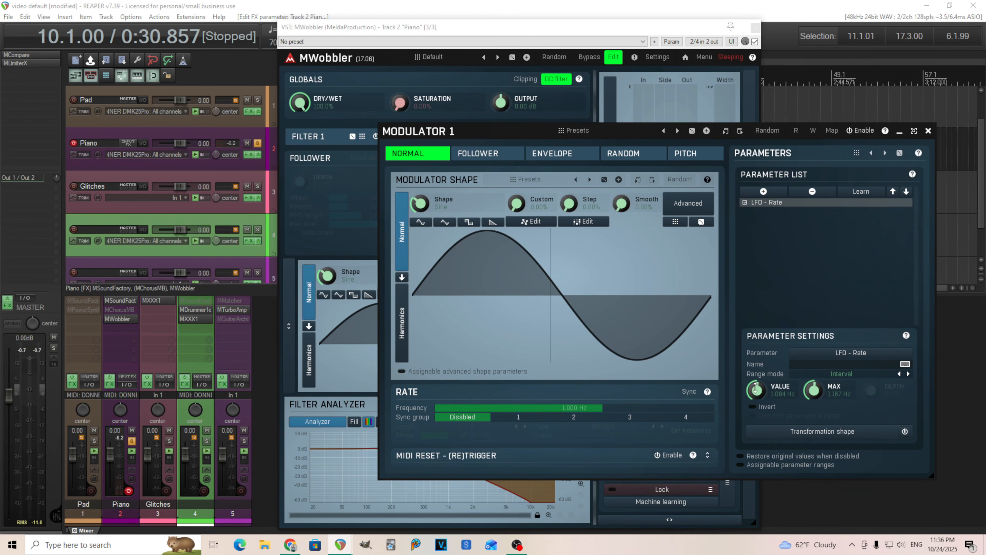
pyautogui.doubleClick(755, 389)
pyautogui.click(698, 481)
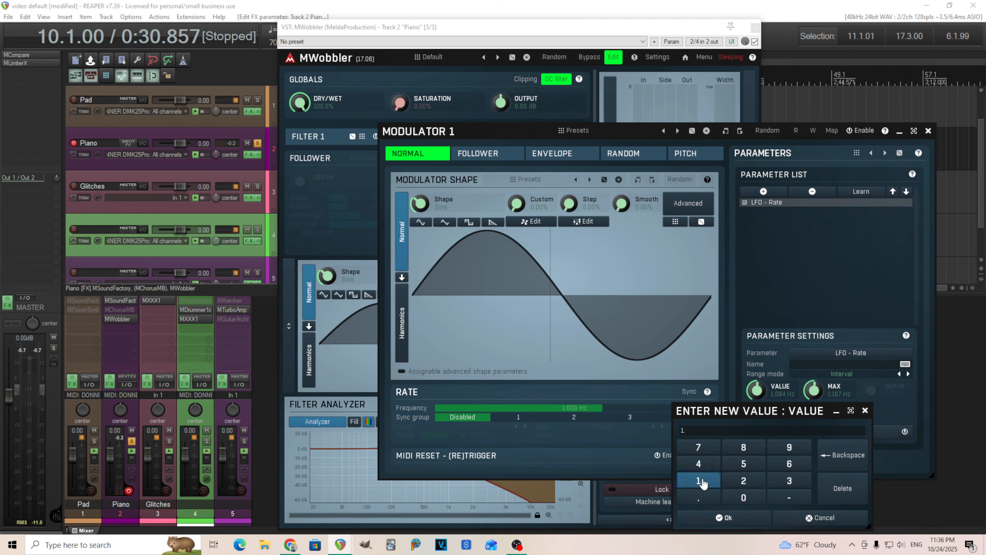
pyautogui.click(695, 451)
pyautogui.click(739, 514)
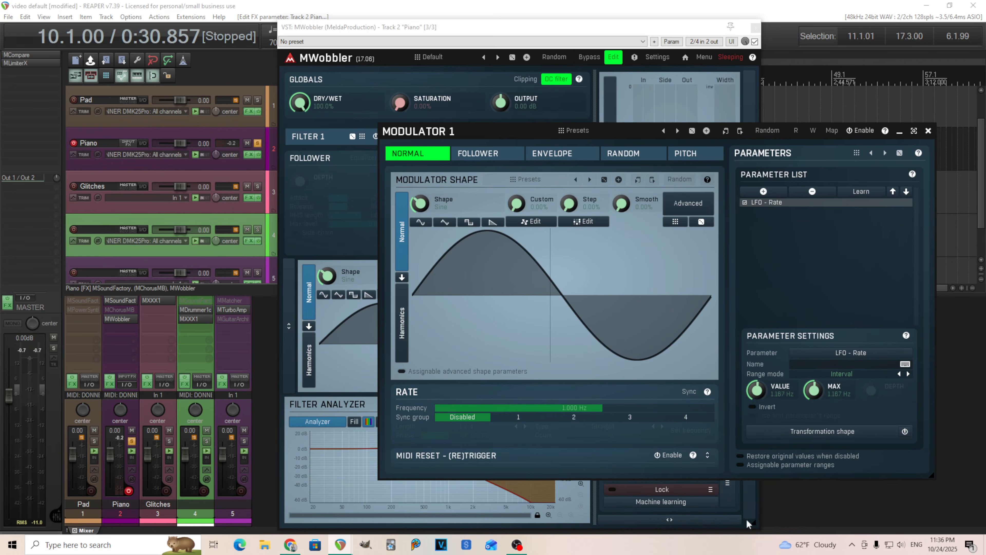
pyautogui.click(928, 130)
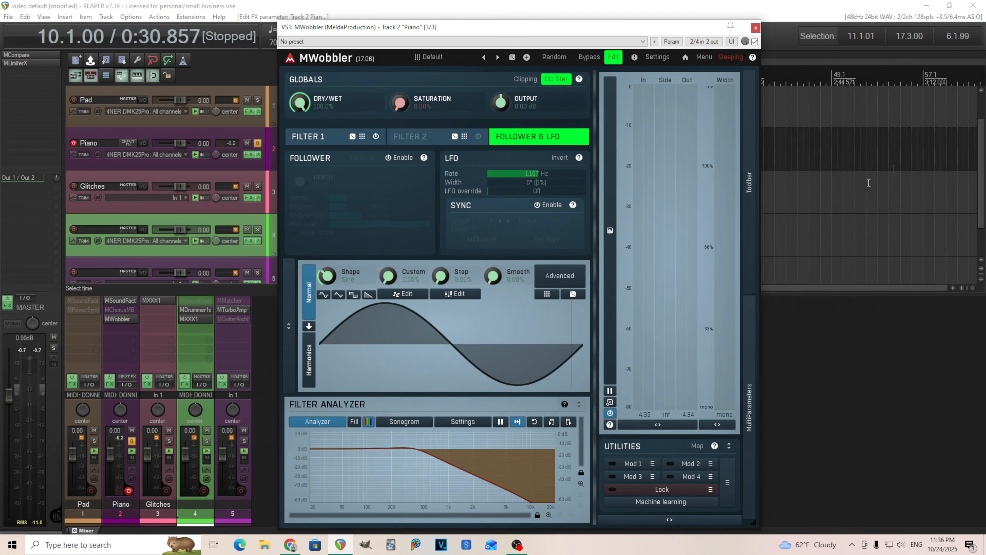
# Step: Enable the LFO sync and try the lengths 1/8 and 1/16
pyautogui.click(546, 205)
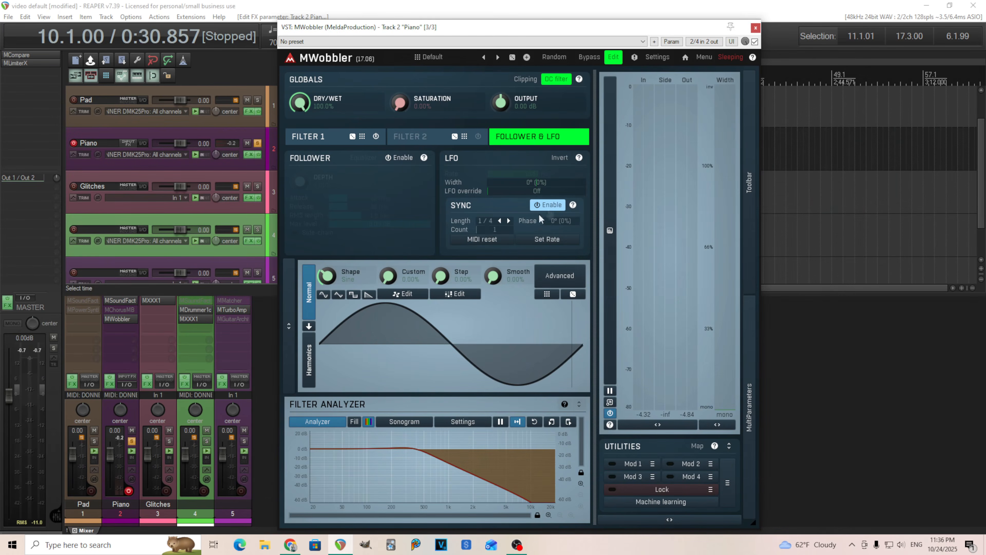
pyautogui.click(486, 221)
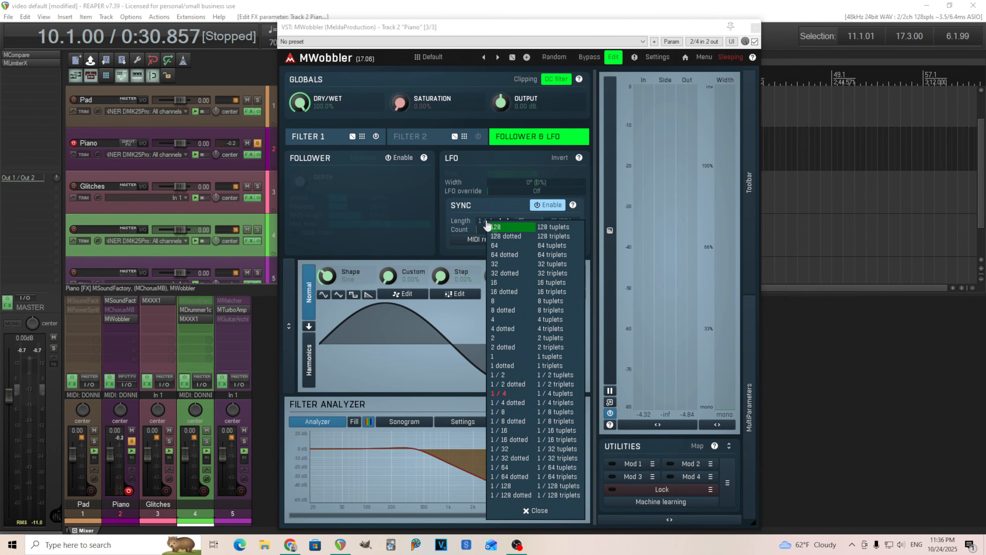
pyautogui.click(515, 411)
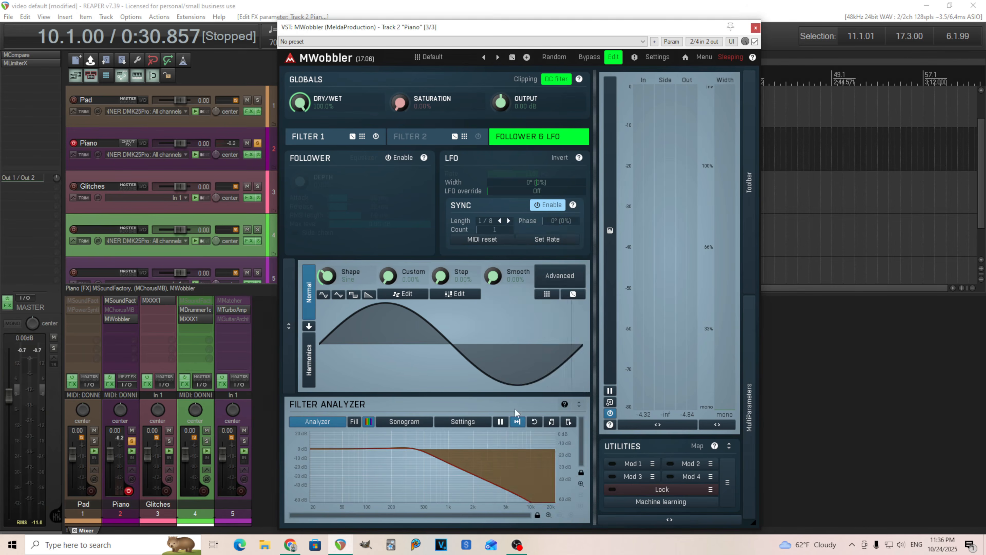
pyautogui.click(489, 221)
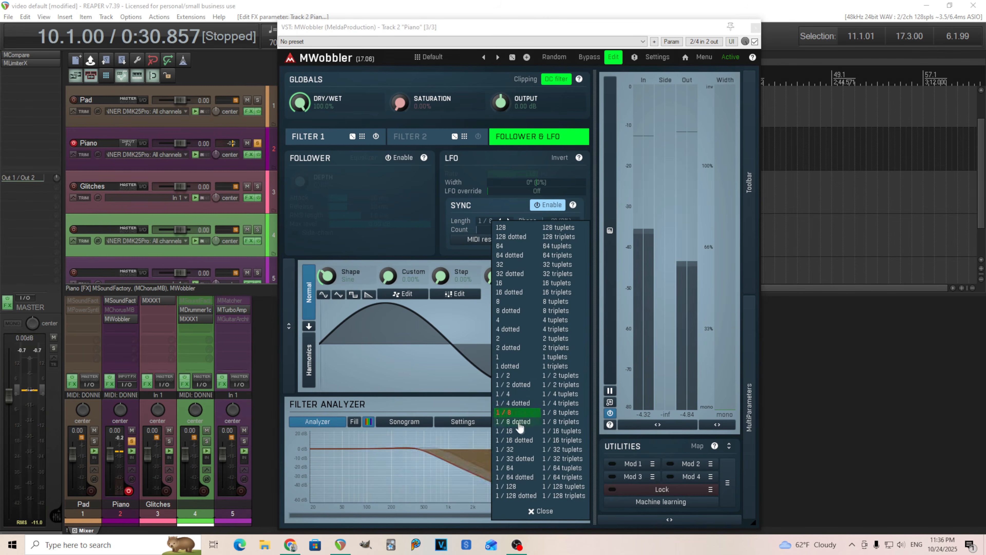
pyautogui.click(520, 369)
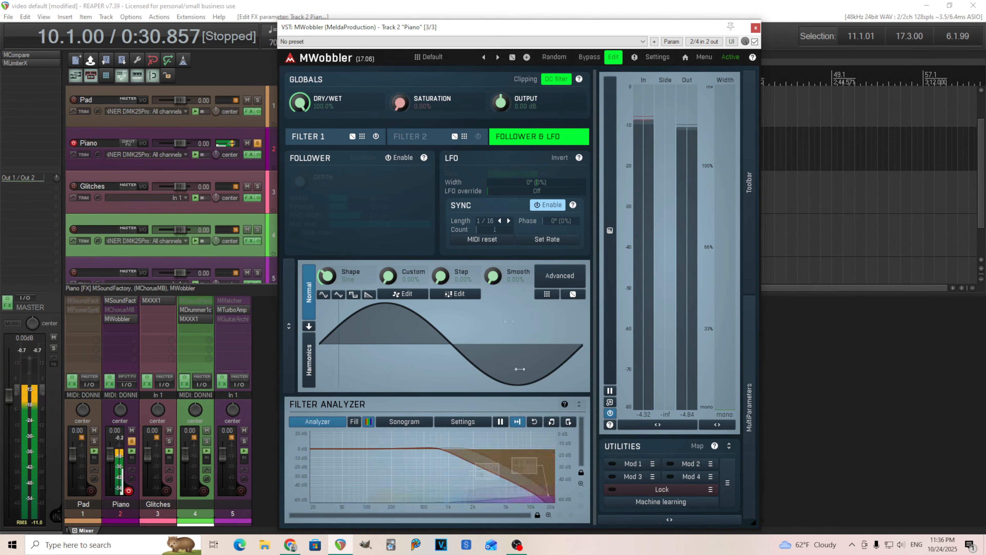
# Step: Set the LFO rate from a 1/32 sync length and disable sync
pyautogui.click(487, 221)
pyautogui.click(514, 449)
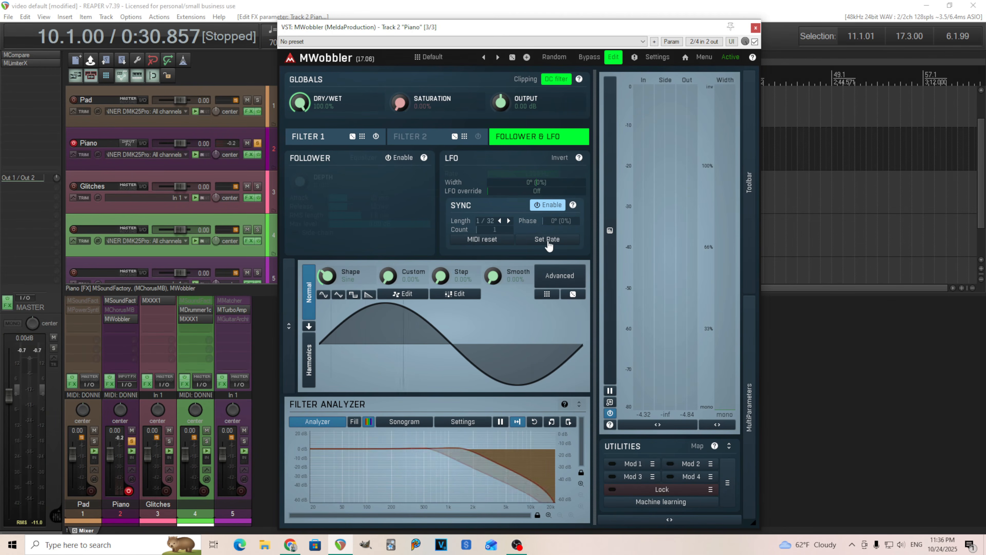
pyautogui.click(553, 207)
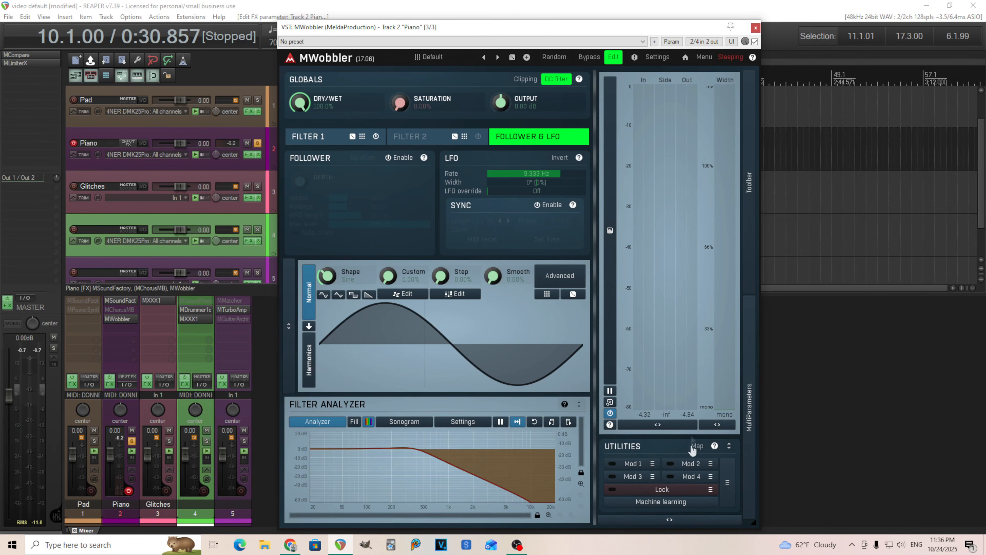
# Step: Open Modulator 1 and set the maximum of its assigned LFO Rate parameter to 9.333 Hz
pyautogui.click(633, 463)
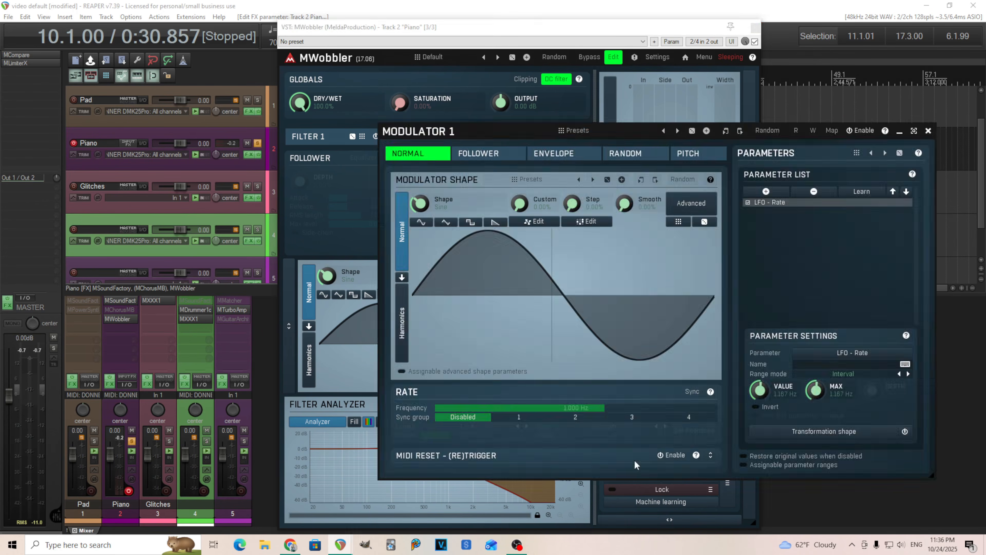
pyautogui.doubleClick(813, 391)
pyautogui.click(846, 452)
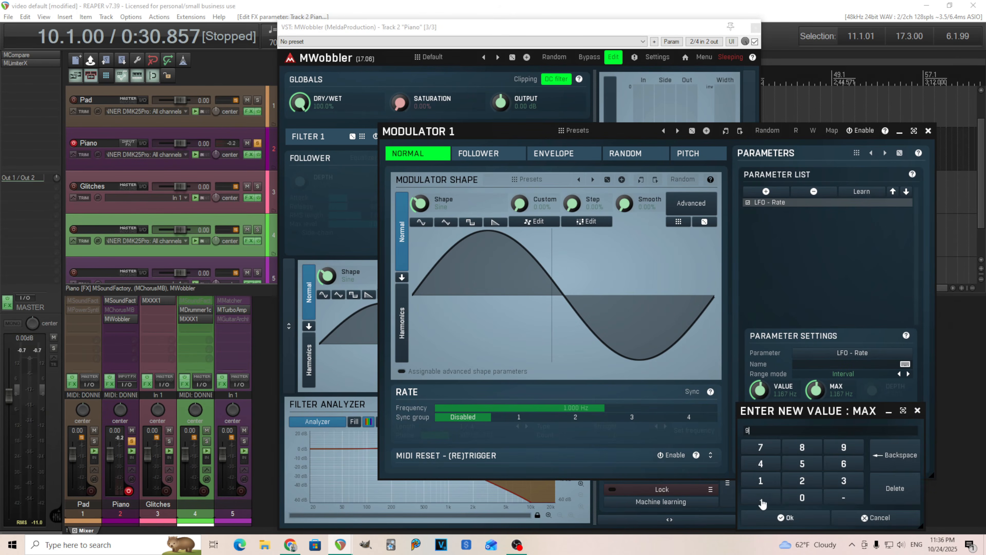
pyautogui.click(831, 481)
pyautogui.click(831, 480)
pyautogui.click(830, 481)
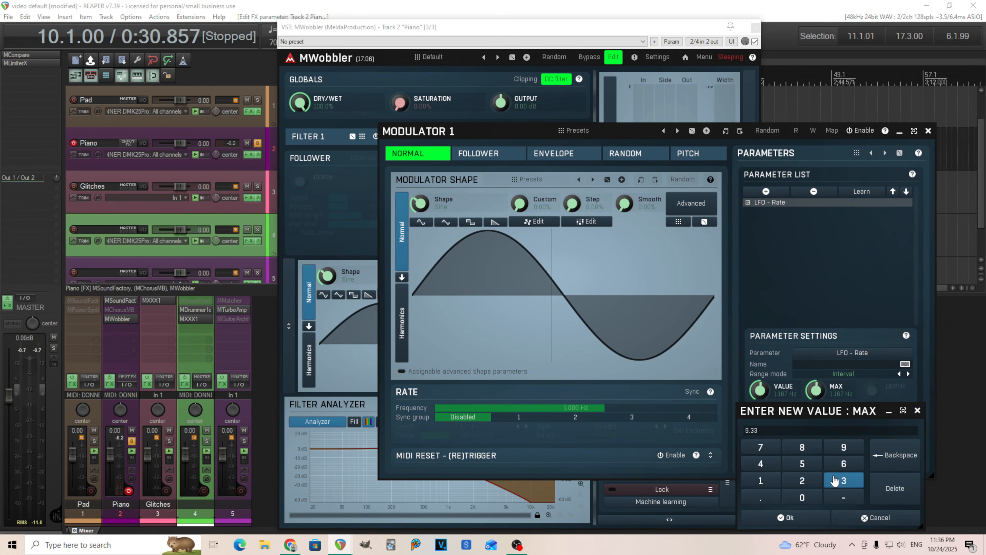
pyautogui.click(812, 518)
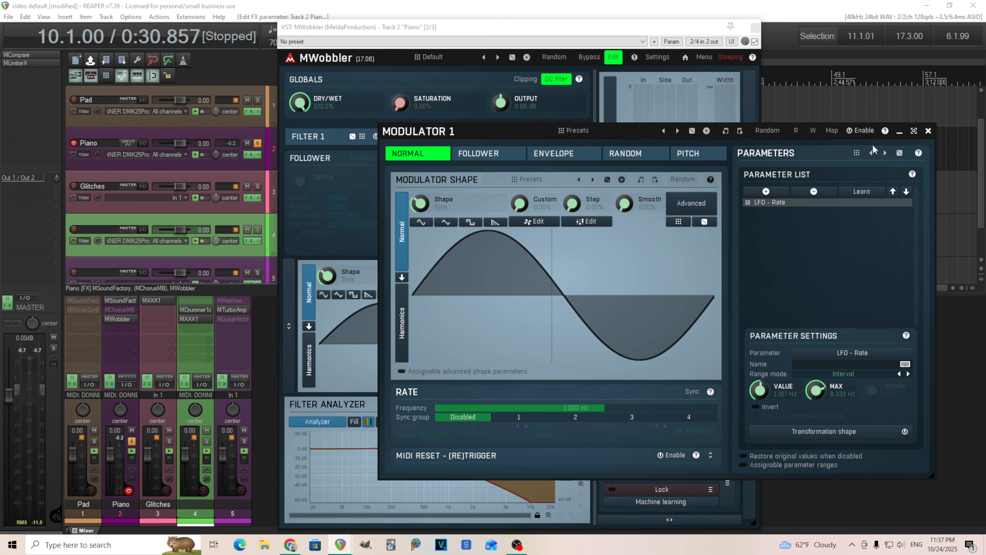
# Step: Enable Modulator 1 and move its window so the LFO rate stays in view
pyautogui.click(861, 131)
pyautogui.moveTo(469, 133); pyautogui.dragTo(427, 203)
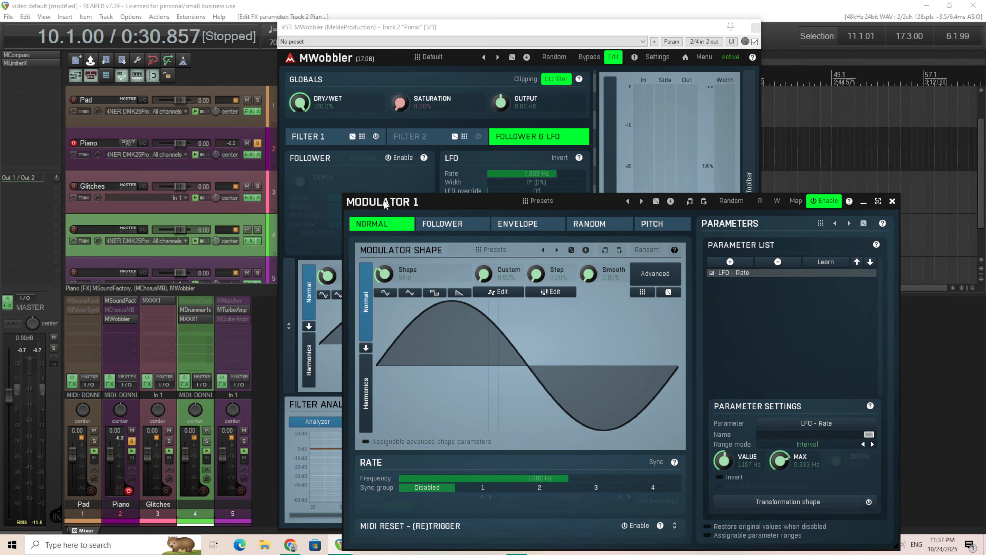
pyautogui.moveTo(385, 203); pyautogui.dragTo(404, 205)
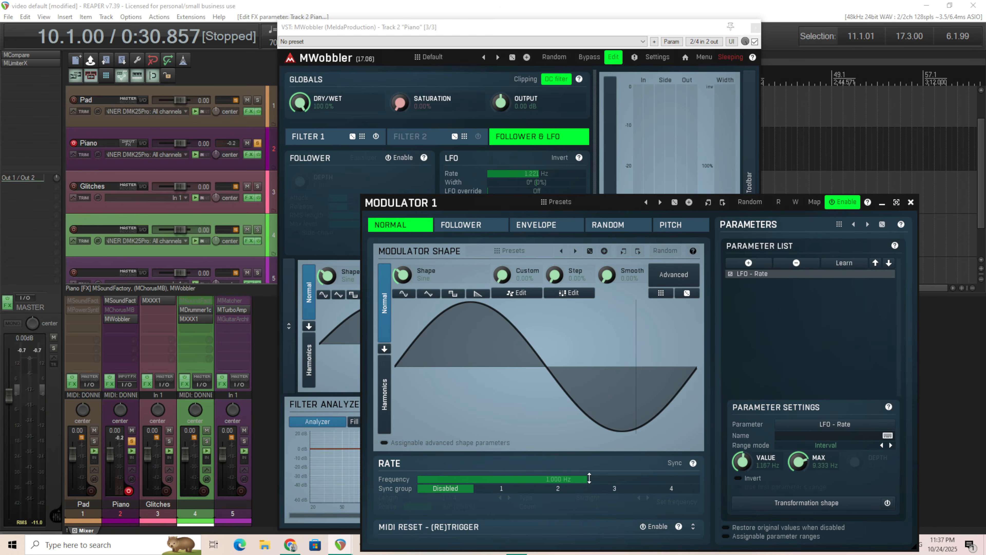
# Step: Switch Modulator 1 to envelope mode and reset its attack time to 10 ms and the attack curvature to 0%
pyautogui.click(553, 229)
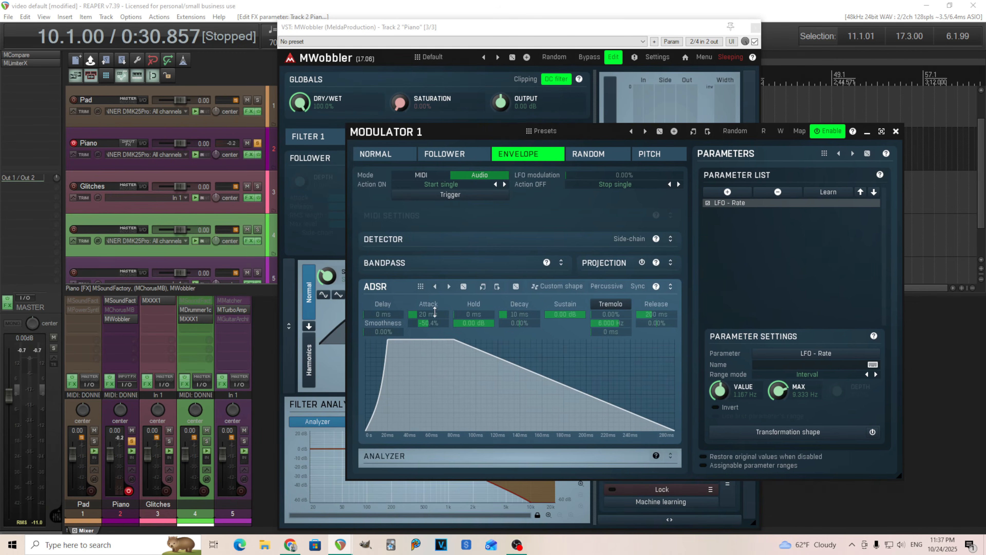
pyautogui.doubleClick(435, 313)
pyautogui.doubleClick(437, 323)
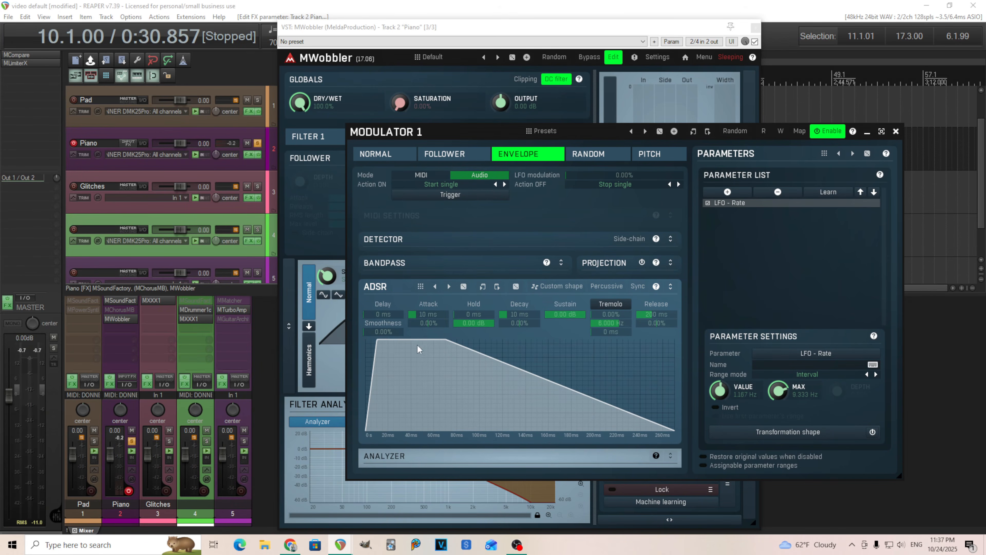
pyautogui.rightClick(430, 314)
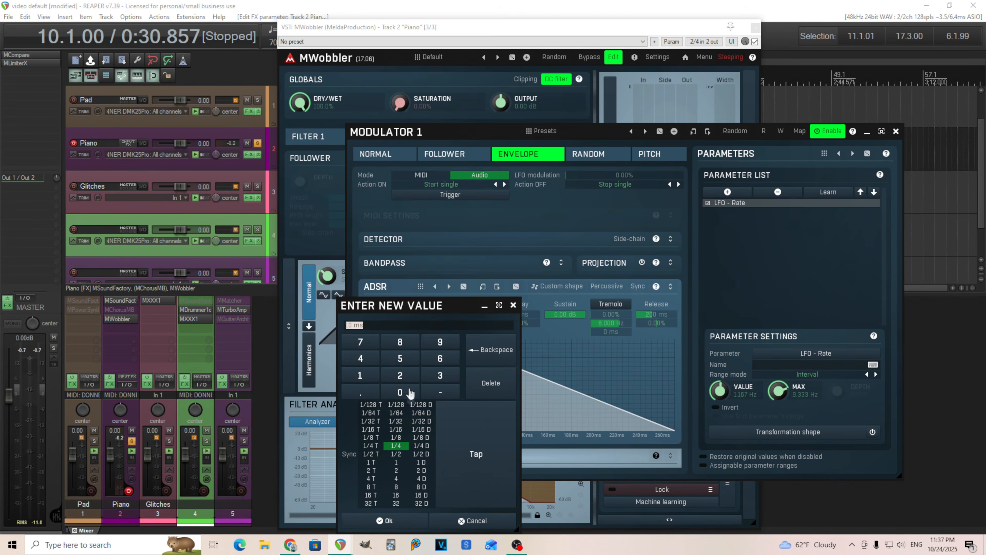
pyautogui.click(404, 455)
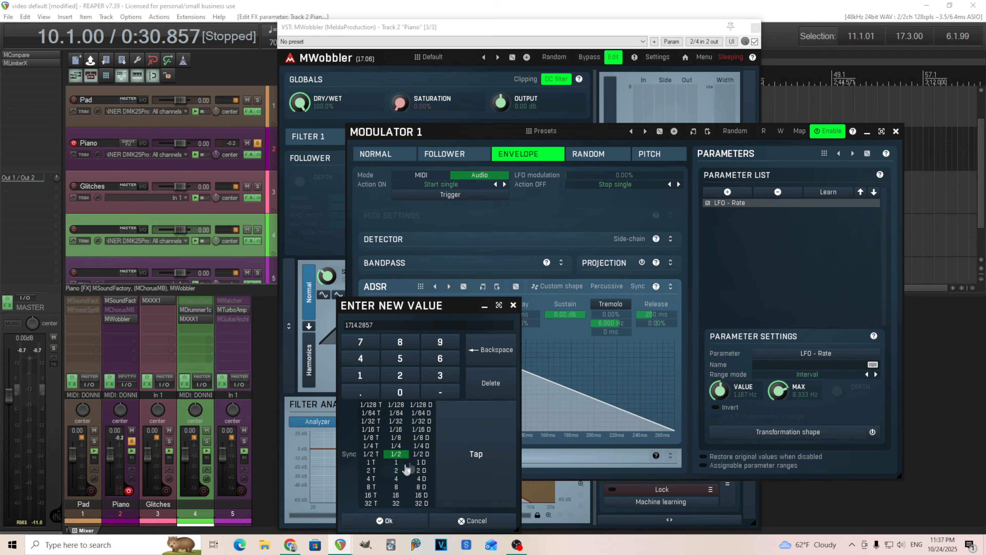
pyautogui.click(474, 521)
# Step: Set the envelope's attack time to the 1/2 sync length, 1714.2857 ms
pyautogui.doubleClick(425, 317)
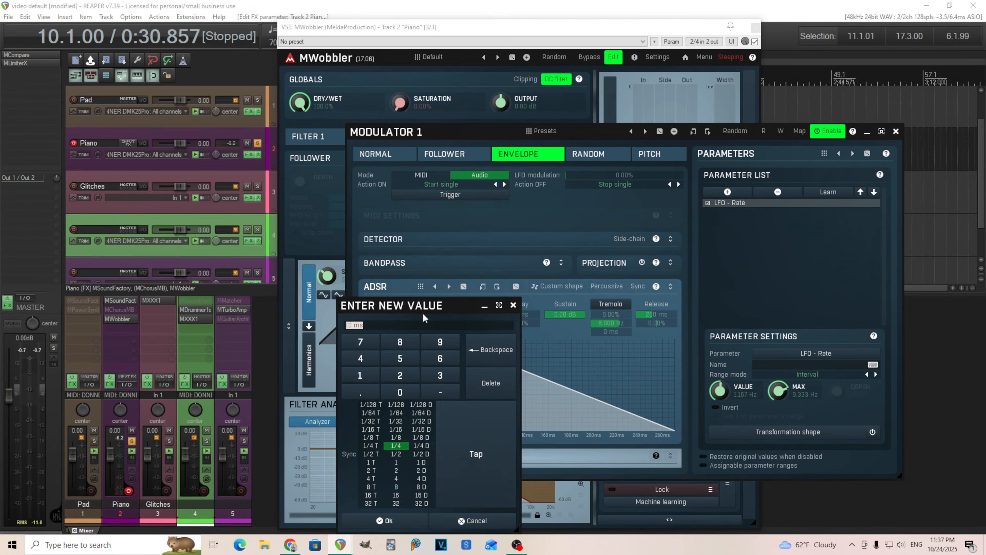
pyautogui.click(404, 456)
pyautogui.click(404, 448)
pyautogui.click(405, 456)
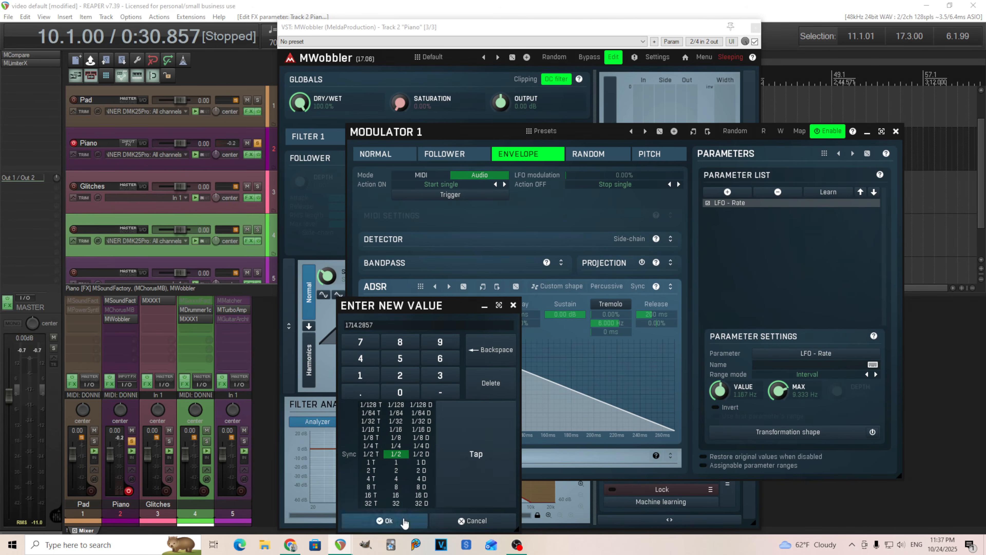
pyautogui.click(404, 522)
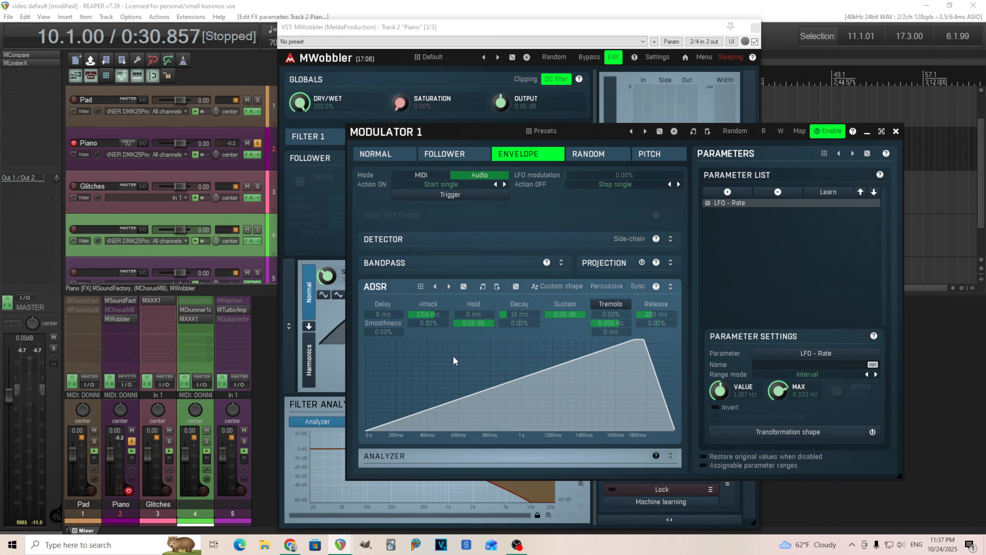
# Step: Try negative and positive attack curvatures on the ADSR envelope, and reset the curvature to 0%
pyautogui.moveTo(429, 128); pyautogui.dragTo(413, 201)
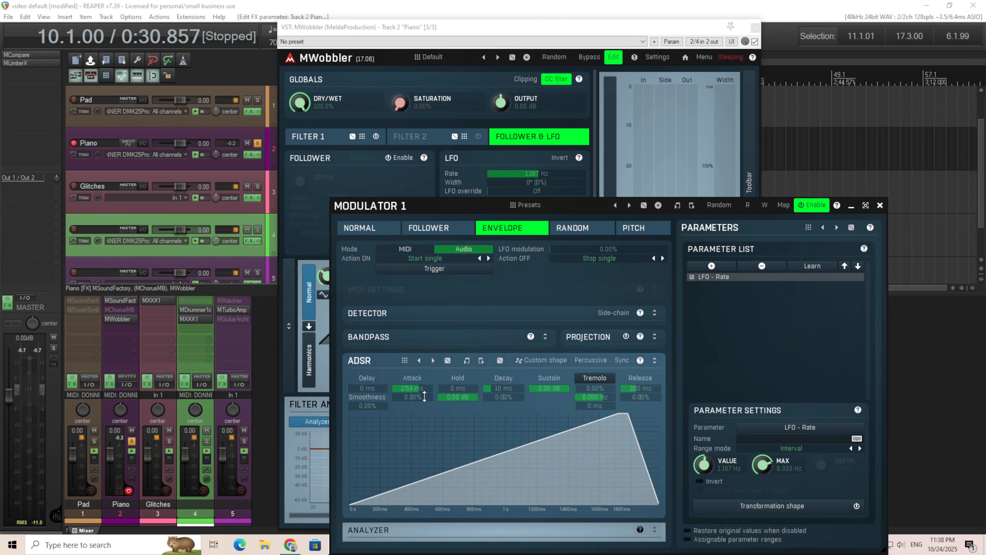
pyautogui.moveTo(413, 397); pyautogui.dragTo(421, 398)
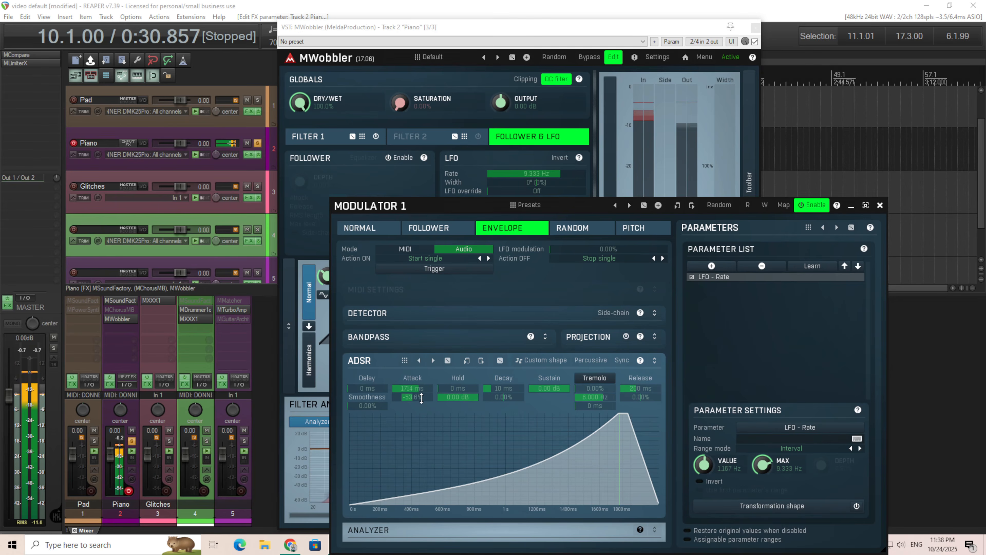
pyautogui.moveTo(421, 398); pyautogui.dragTo(421, 398)
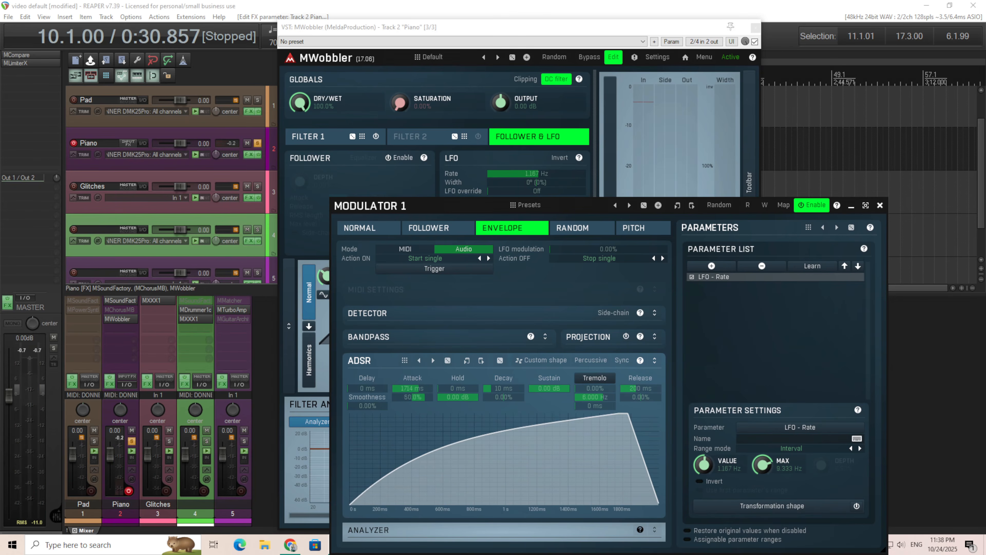
pyautogui.doubleClick(410, 397)
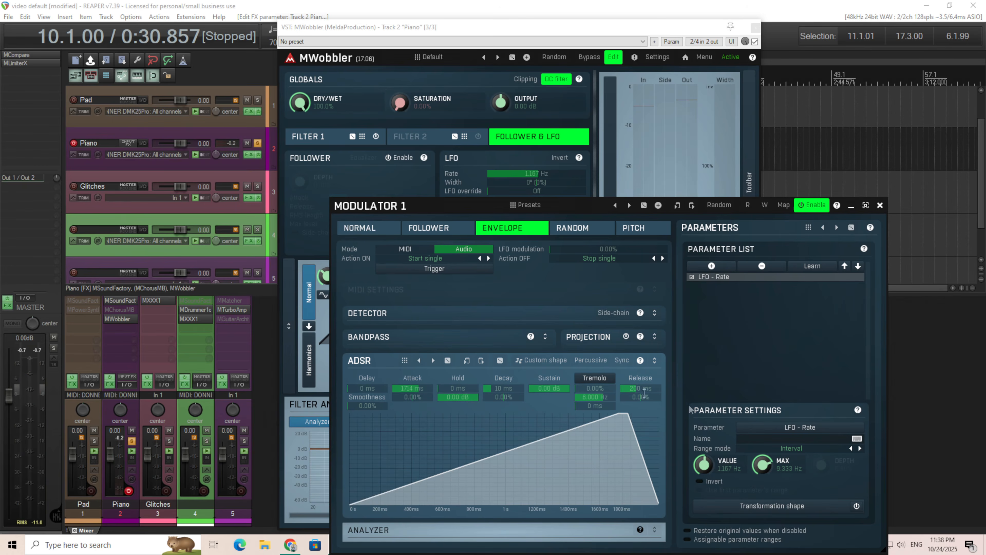
# Step: Shorten the envelope's release to about 2.7 ms and close the modulator
pyautogui.moveTo(380, 207); pyautogui.dragTo(390, 187)
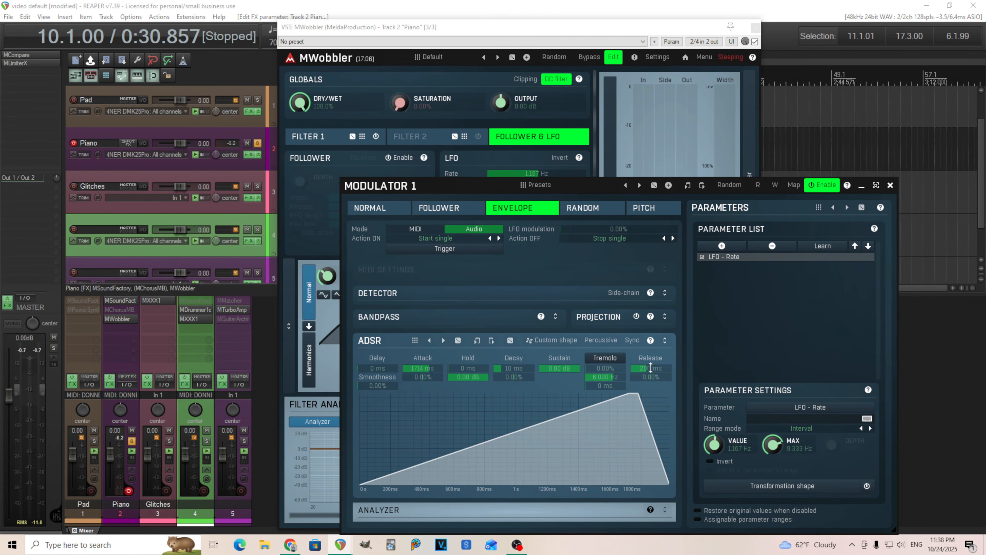
pyautogui.moveTo(658, 370); pyautogui.dragTo(658, 404)
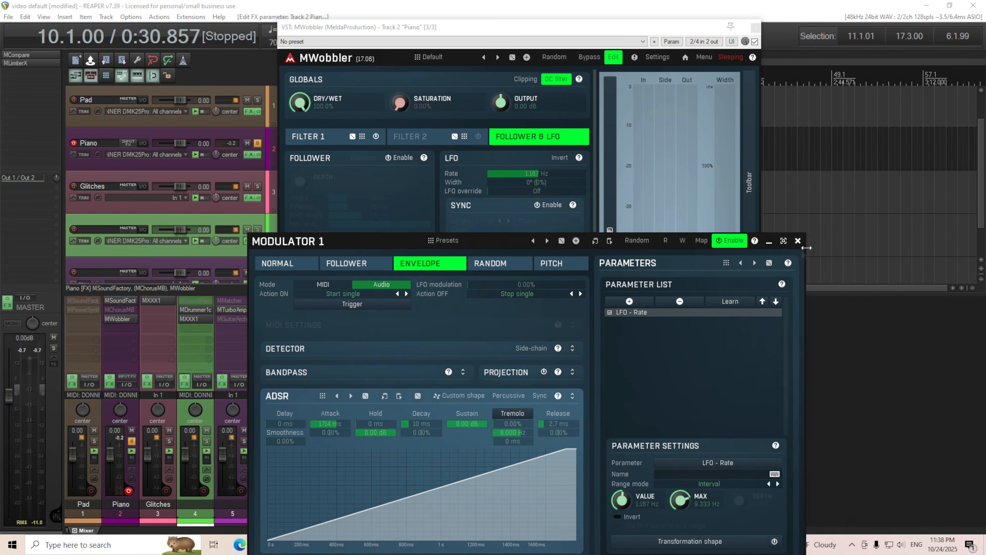
pyautogui.click(798, 241)
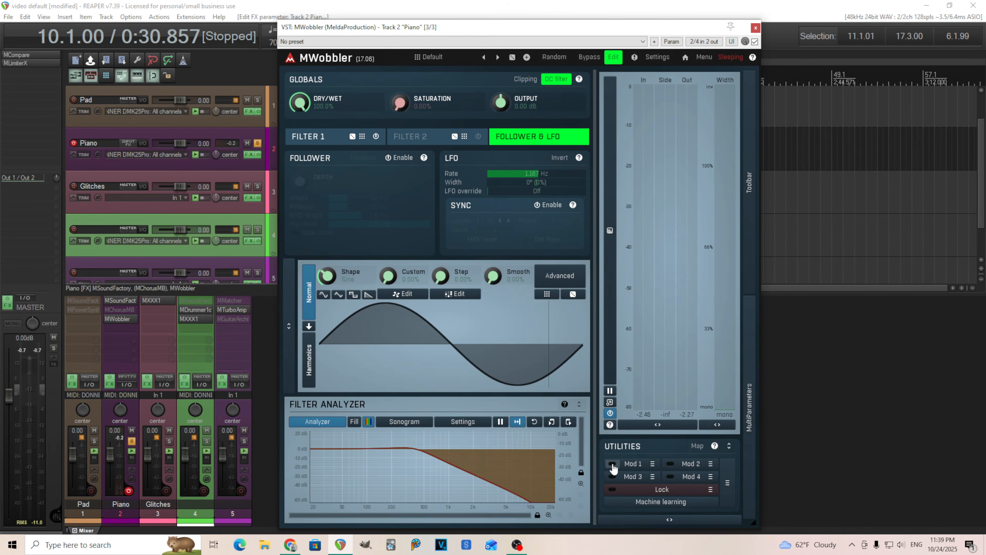
# Step: Set the LFO rate from a 1/16 sync length and disable sync
pyautogui.click(550, 206)
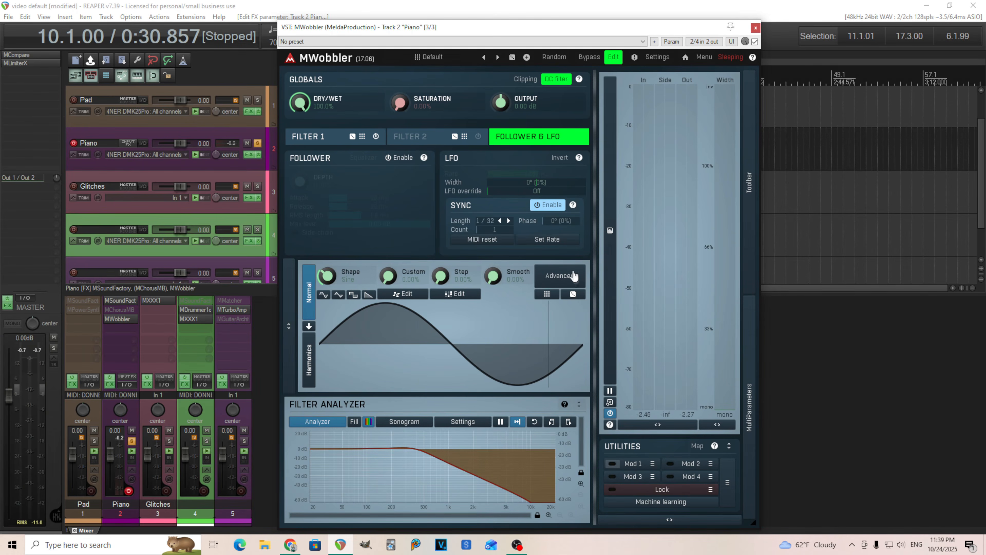
pyautogui.click(488, 220)
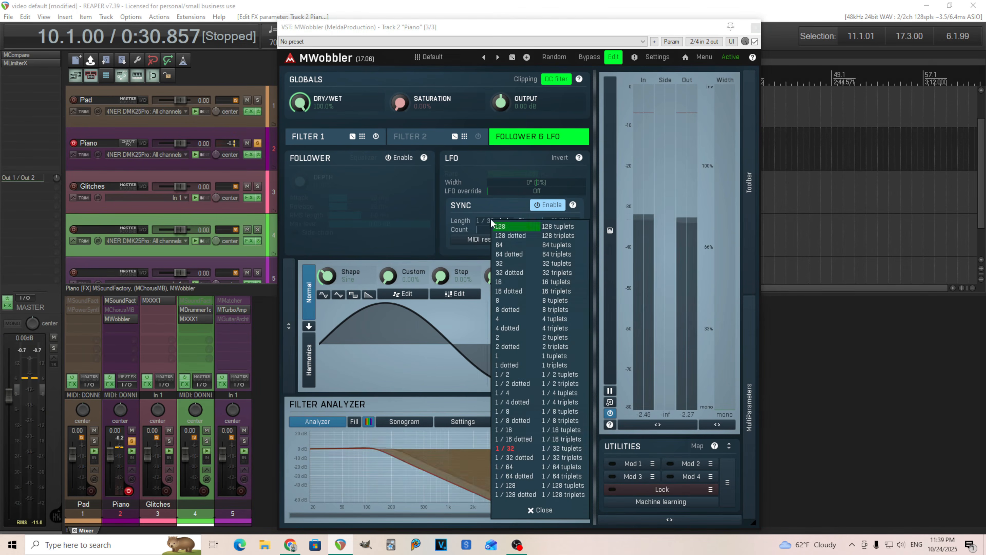
pyautogui.click(504, 429)
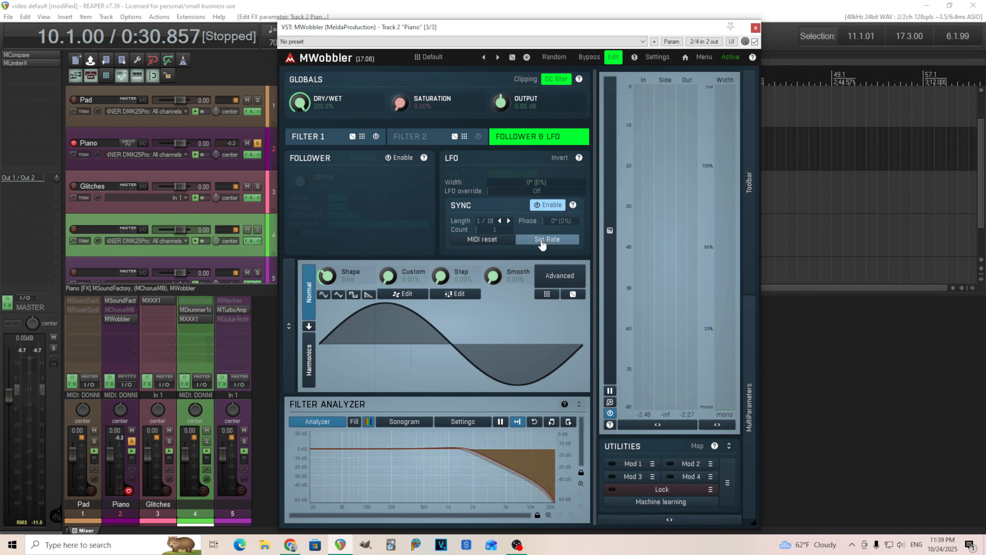
pyautogui.click(549, 205)
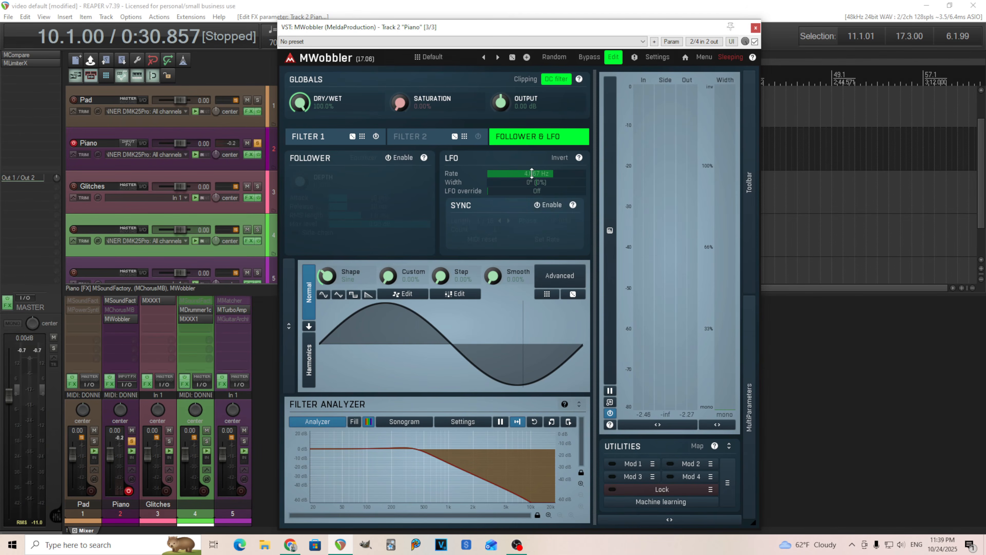
# Step: Set the maximum of Modulator 1's LFO Rate parameter to 4.667 Hz, and close and enable the modulator
pyautogui.click(641, 460)
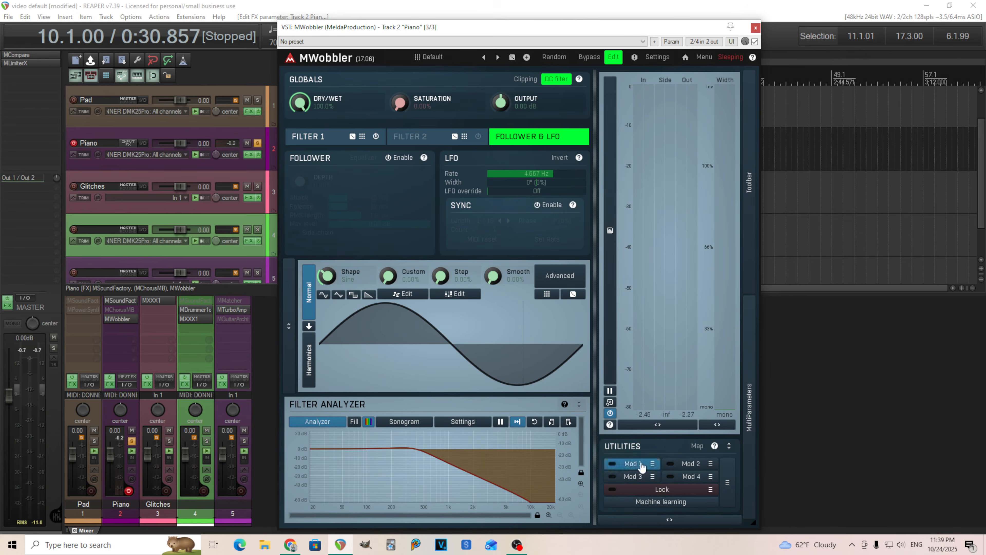
pyautogui.doubleClick(680, 442)
pyautogui.click(627, 467)
pyautogui.click(626, 501)
pyautogui.doubleClick(700, 472)
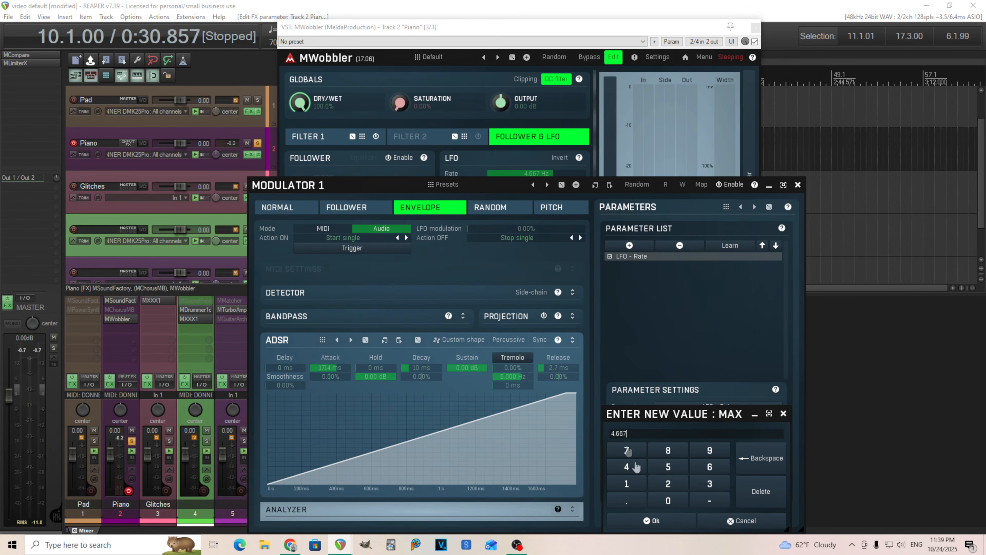
pyautogui.click(664, 523)
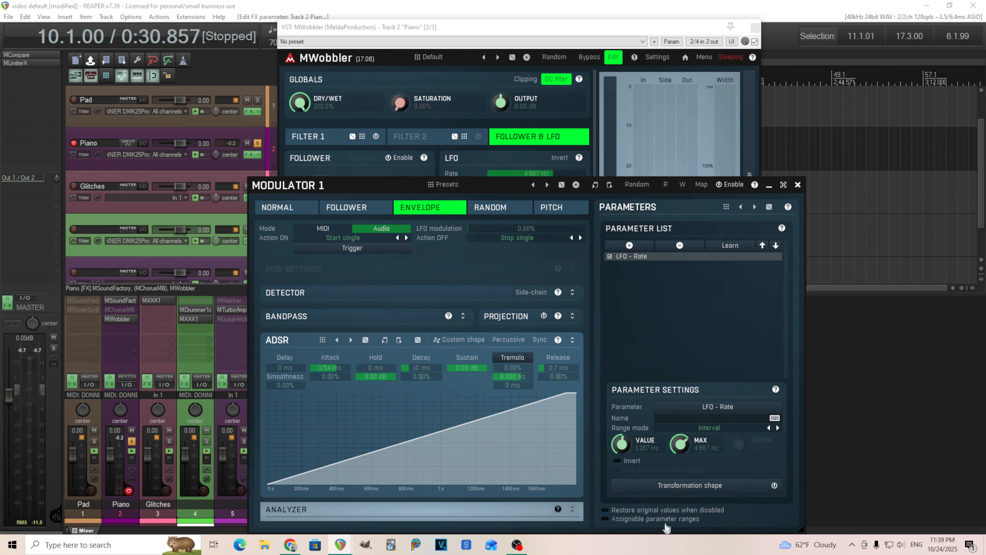
pyautogui.click(797, 187)
pyautogui.click(613, 464)
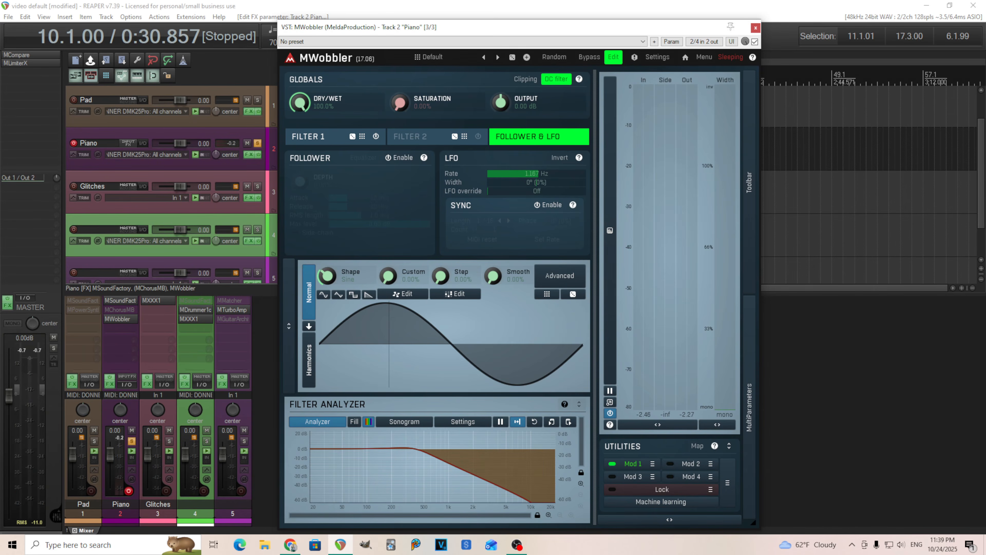
# Step: Set the LFO width to 180°
pyautogui.doubleClick(562, 182)
pyautogui.write('18')
pyautogui.click(508, 283)
pyautogui.click(513, 304)
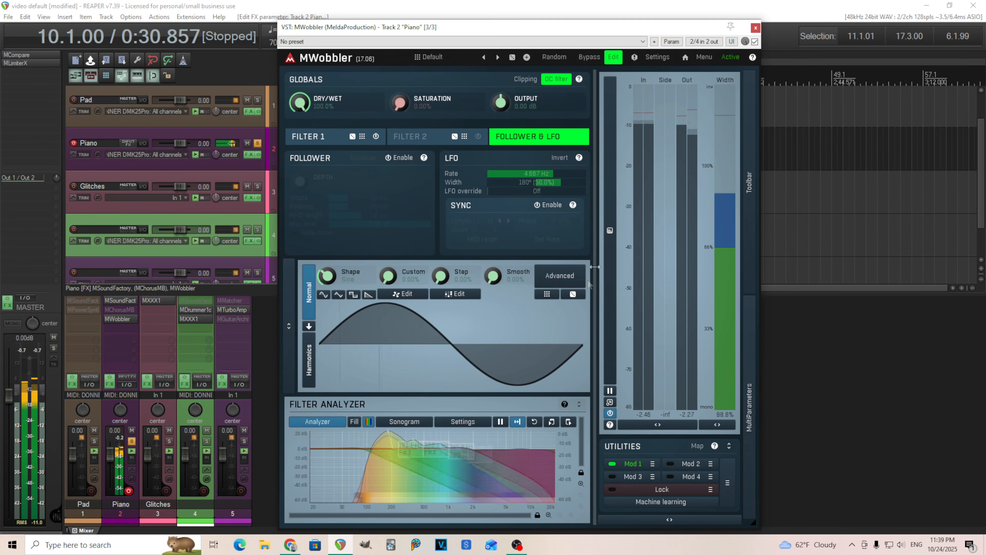
# Step: Set the LFO width back to 0°
pyautogui.click(554, 185)
pyautogui.click(553, 232)
pyautogui.click(507, 282)
pyautogui.click(520, 303)
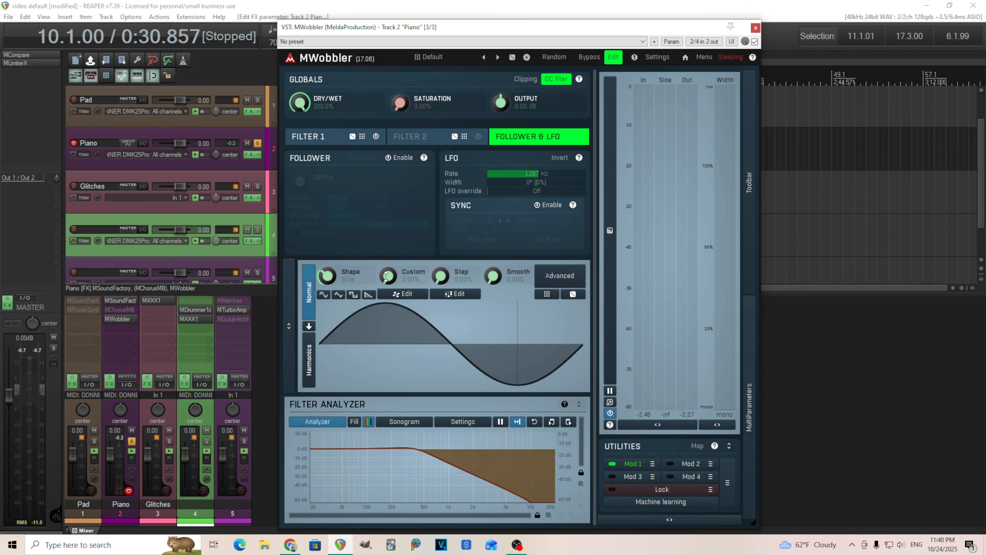
# Step: Edit the LFO's custom shape into a falling ramp from 100% to -100%, bending its midpoint down to about -57%, and confirm it
pyautogui.click(338, 294)
pyautogui.click(403, 294)
pyautogui.moveTo(456, 166); pyautogui.dragTo(412, 166)
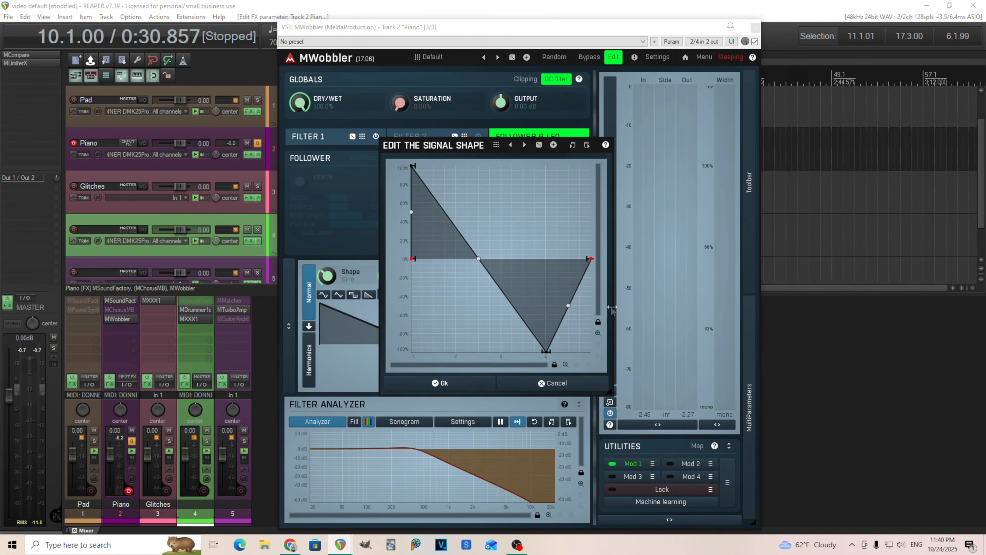
pyautogui.moveTo(546, 351); pyautogui.dragTo(590, 351)
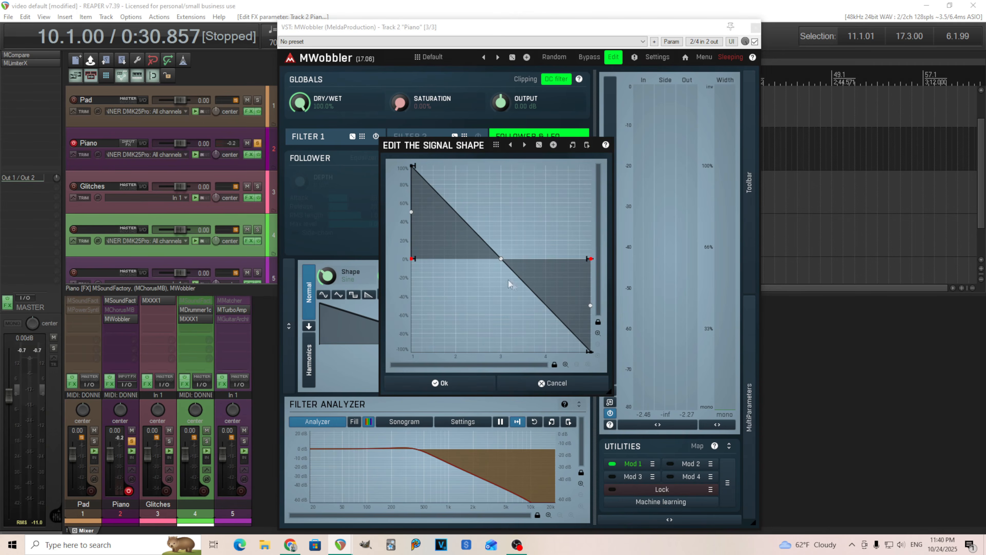
pyautogui.moveTo(499, 256); pyautogui.dragTo(501, 312)
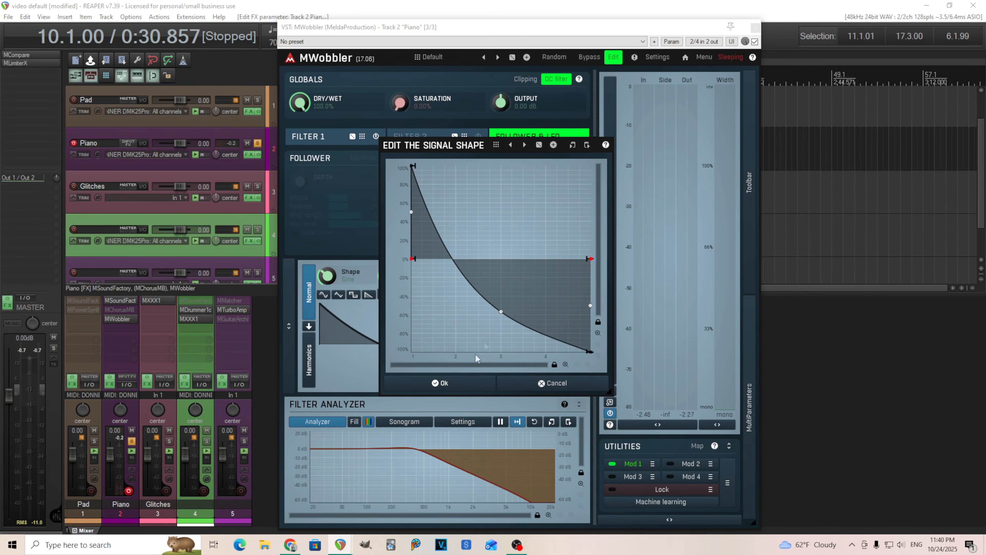
pyautogui.click(441, 383)
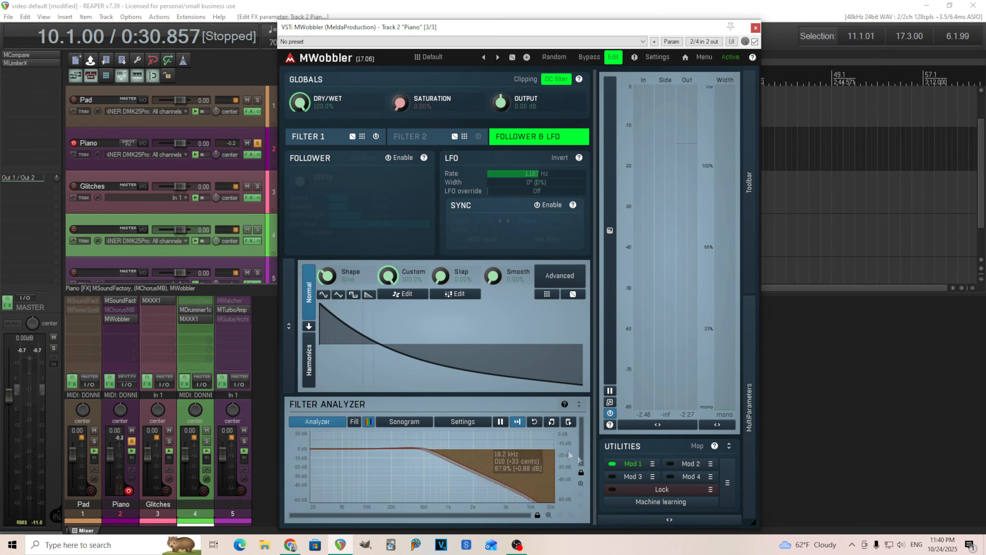
# Step: Open Modulator 1 and set its envelope attack to the tempo-synced 1/8 value
pyautogui.click(636, 463)
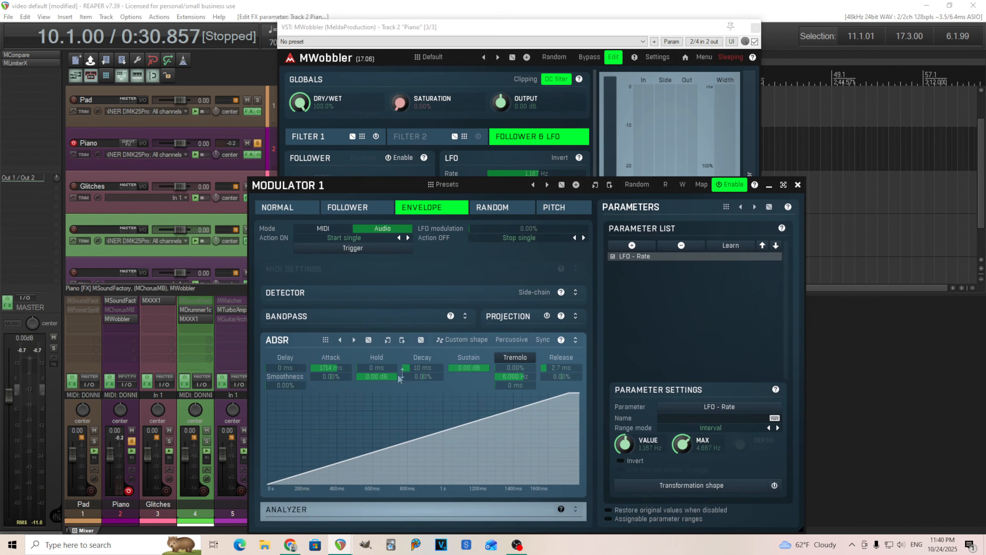
pyautogui.doubleClick(336, 367)
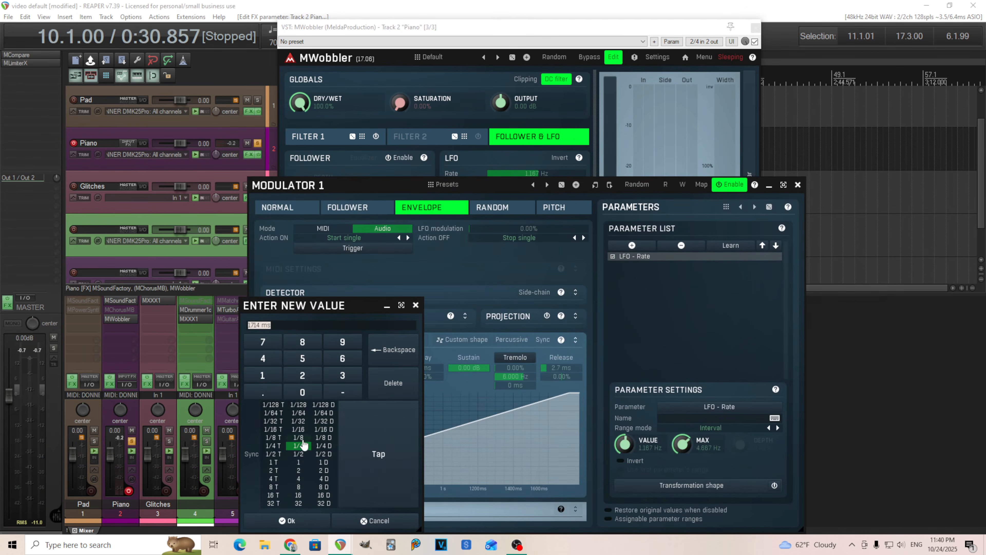
pyautogui.click(305, 438)
pyautogui.click(313, 519)
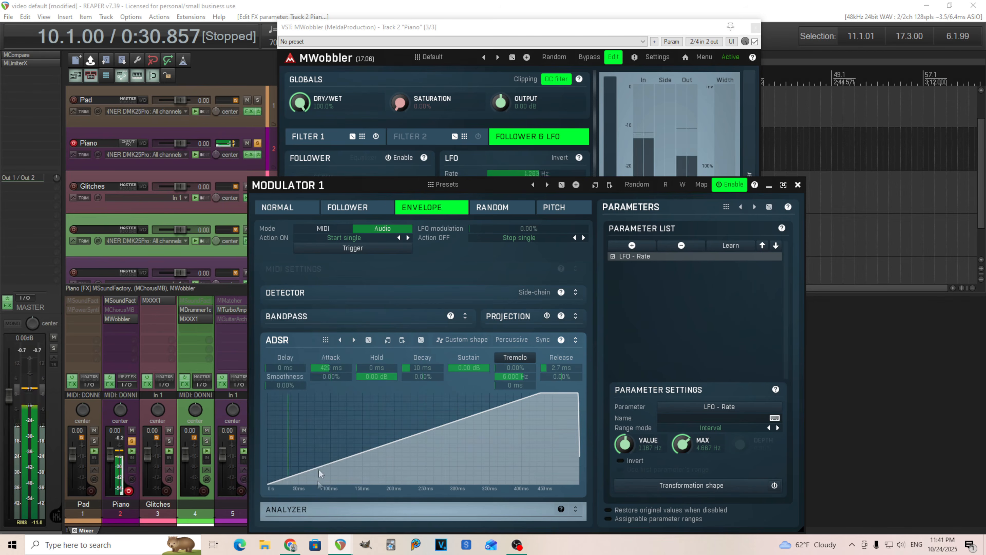
# Step: Set Modulator 1's envelope attack to the tempo-synced 1/4 value, 857.1429 ms, and close the modulator
pyautogui.doubleClick(332, 368)
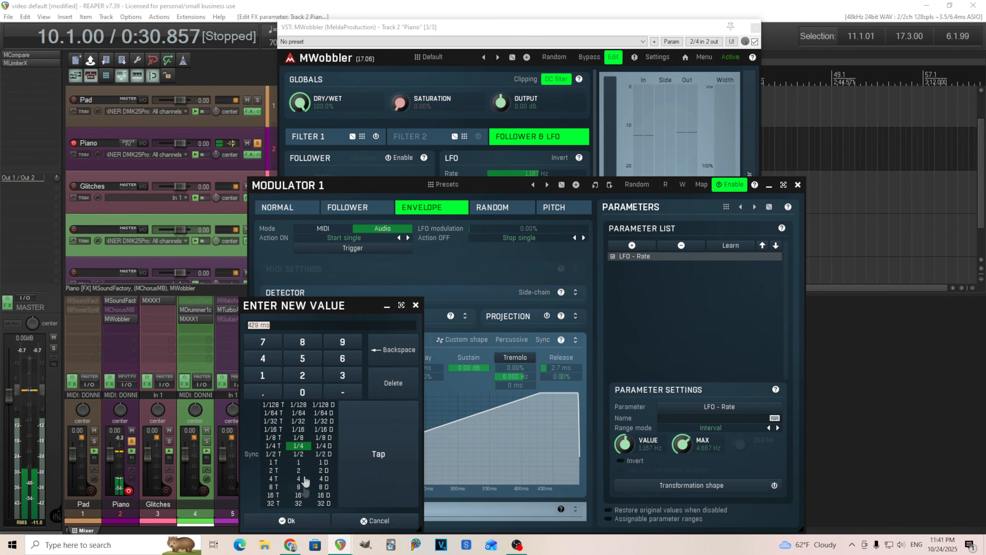
pyautogui.click(305, 446)
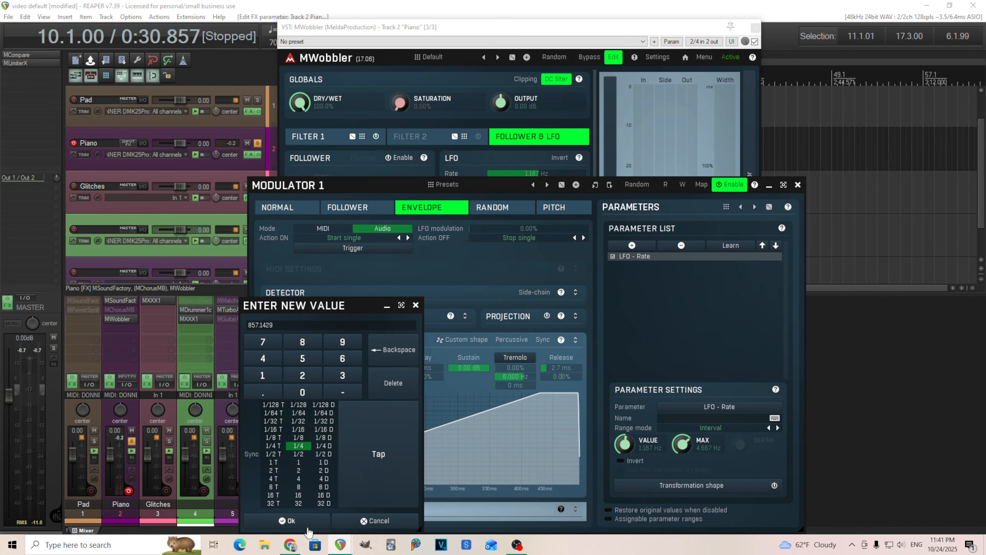
pyautogui.click(305, 521)
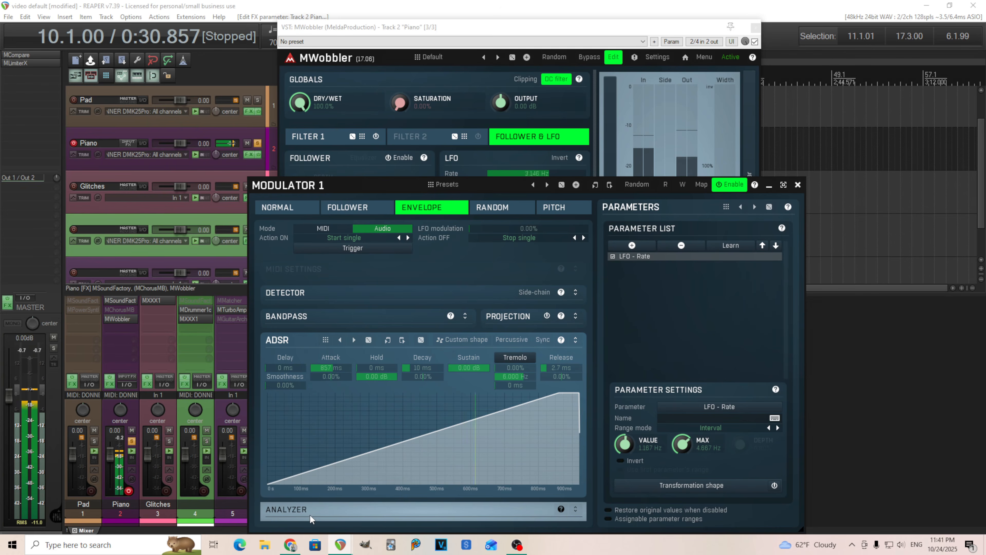
pyautogui.click(797, 184)
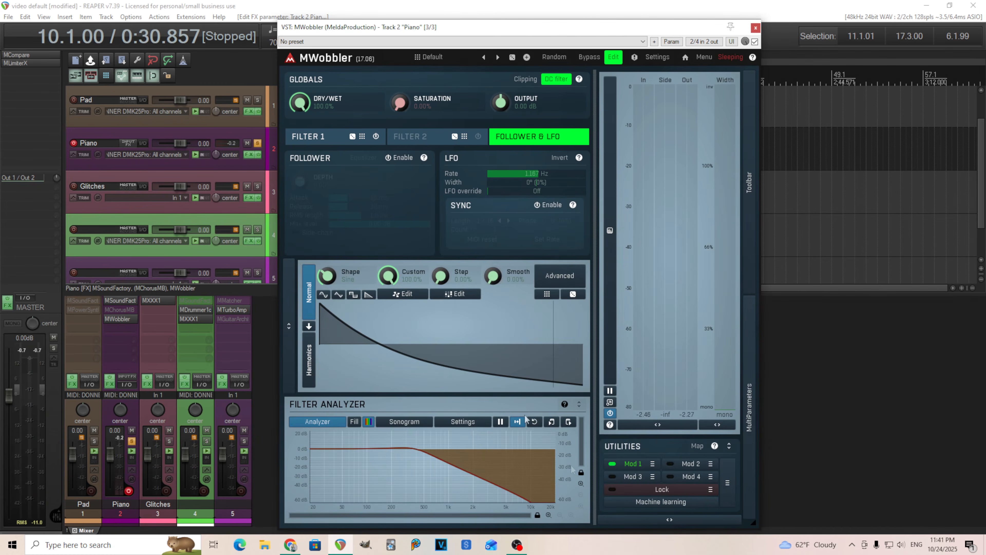
# Step: Reset the LFO's Custom shape amount to 0% and set Filter 1's type to Comb 1
pyautogui.click(311, 136)
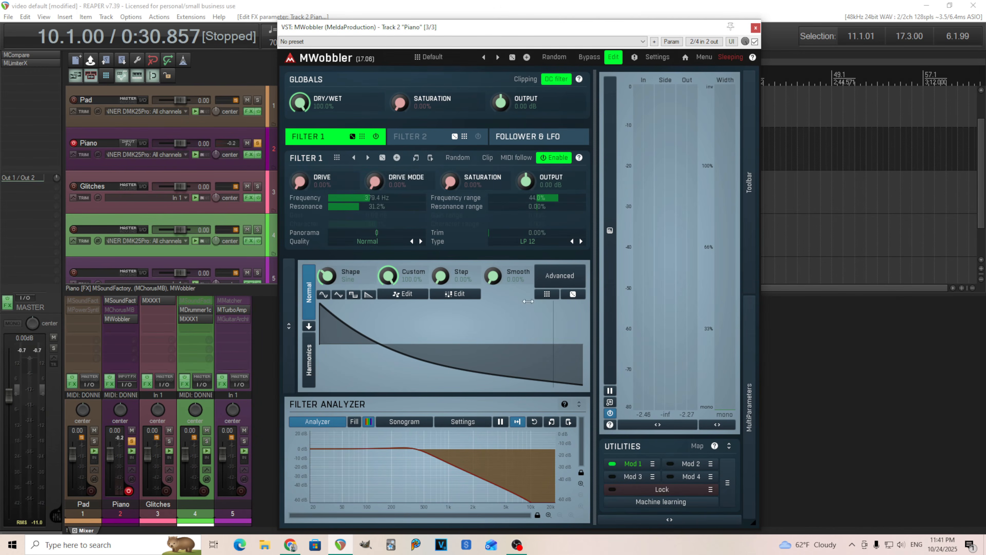
pyautogui.click(532, 243)
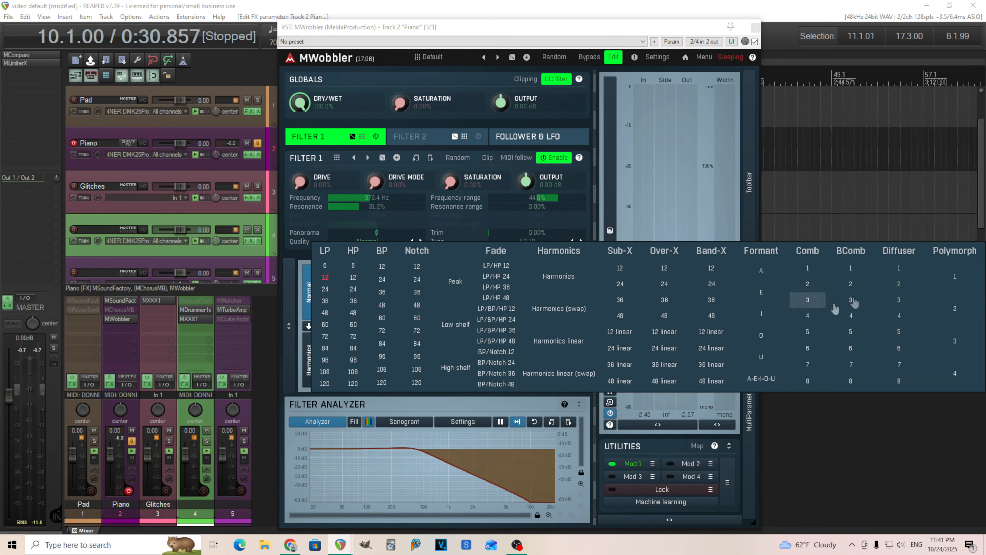
pyautogui.click(407, 222)
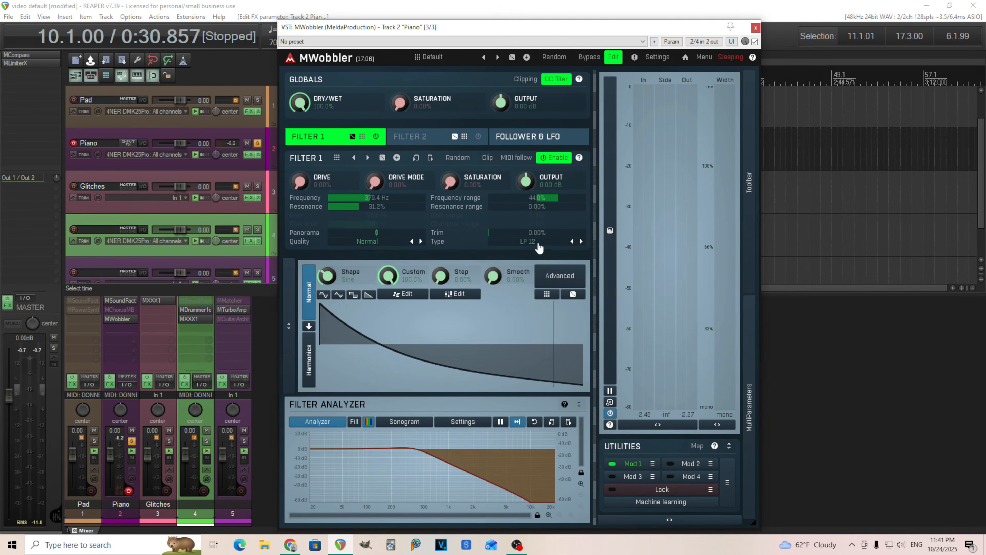
pyautogui.doubleClick(388, 278)
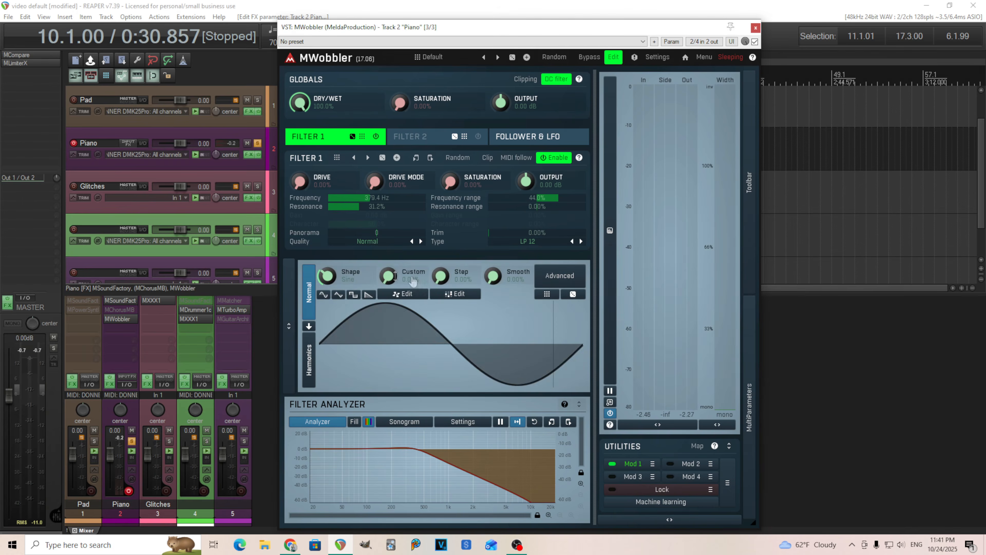
pyautogui.click(514, 242)
pyautogui.click(808, 268)
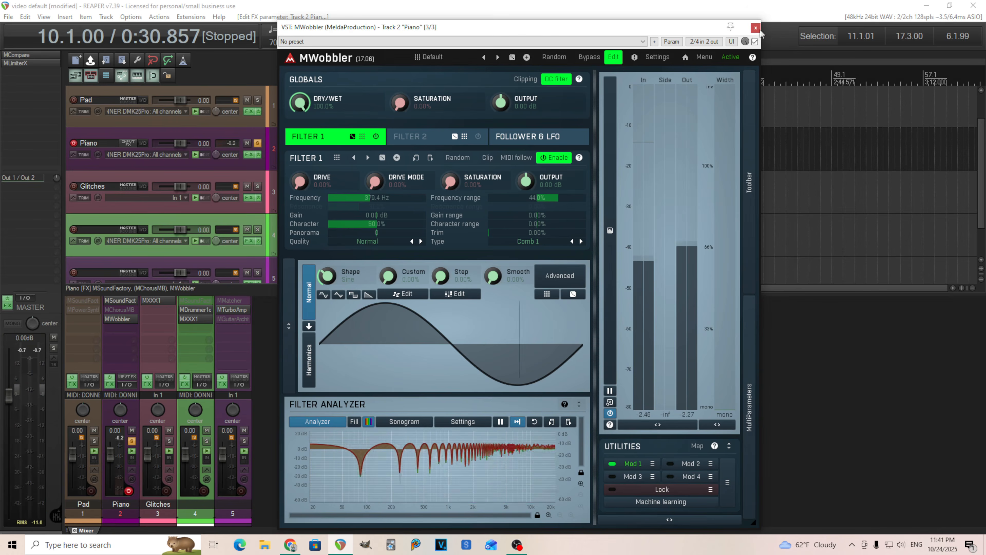
# Step: Close and bypass MWobbler on the Piano track, and open the track's MChorusMB plug-in
pyautogui.press('Escape')
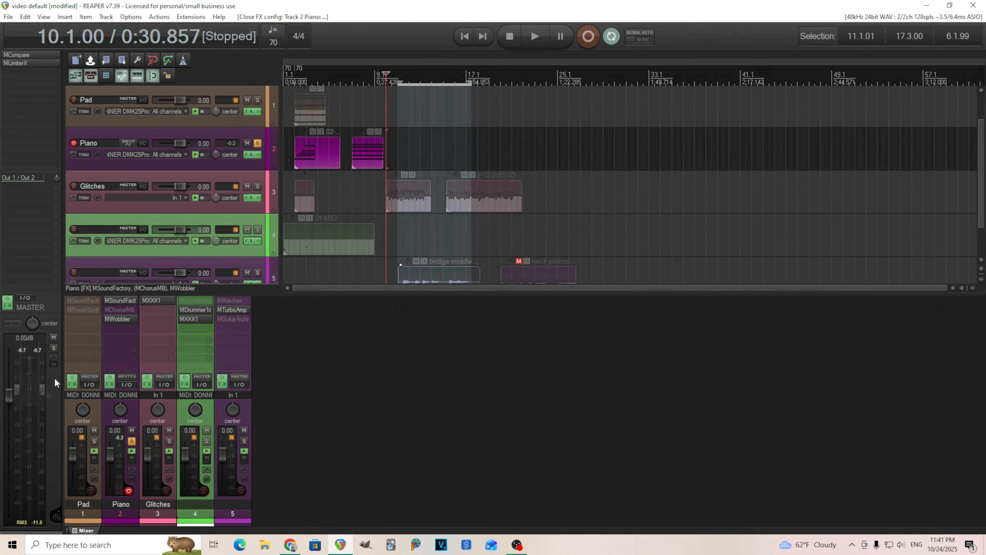
pyautogui.keyDown('ctrl'); pyautogui.click(118, 318); pyautogui.keyUp('ctrl')
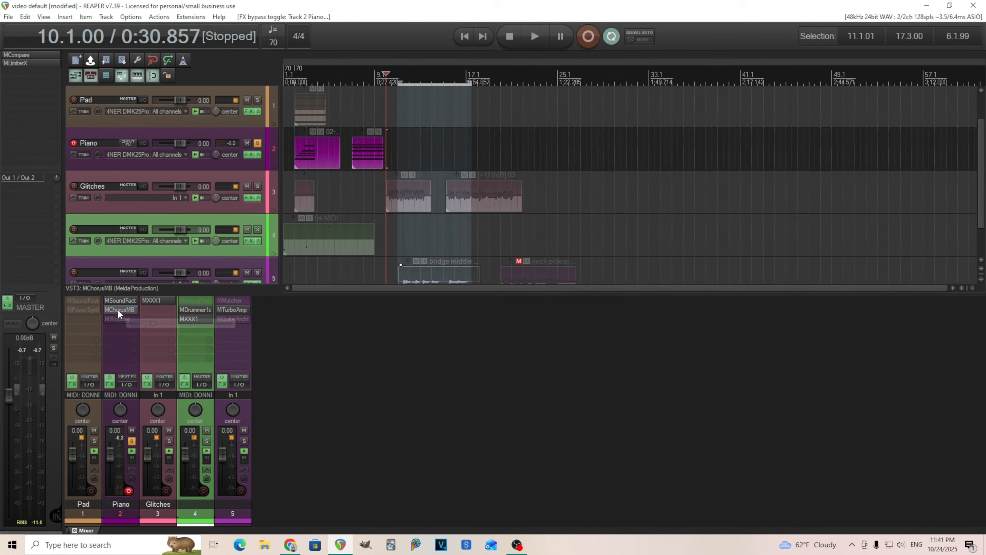
pyautogui.click(118, 310)
pyautogui.moveTo(248, 36); pyautogui.dragTo(400, 90)
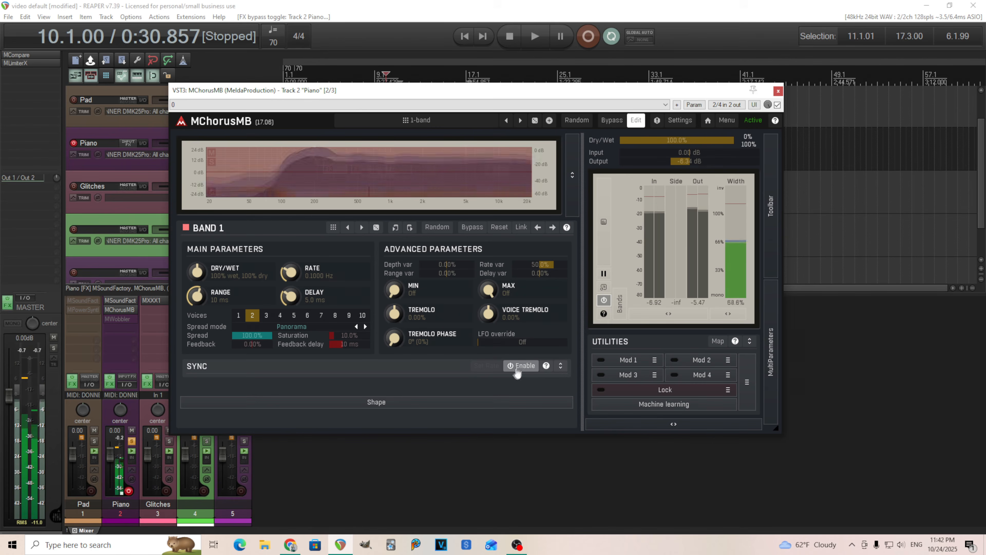
# Step: Enable tempo sync for Band 1, expand its settings, and lower the Range to about 1.3 ms
pyautogui.click(520, 366)
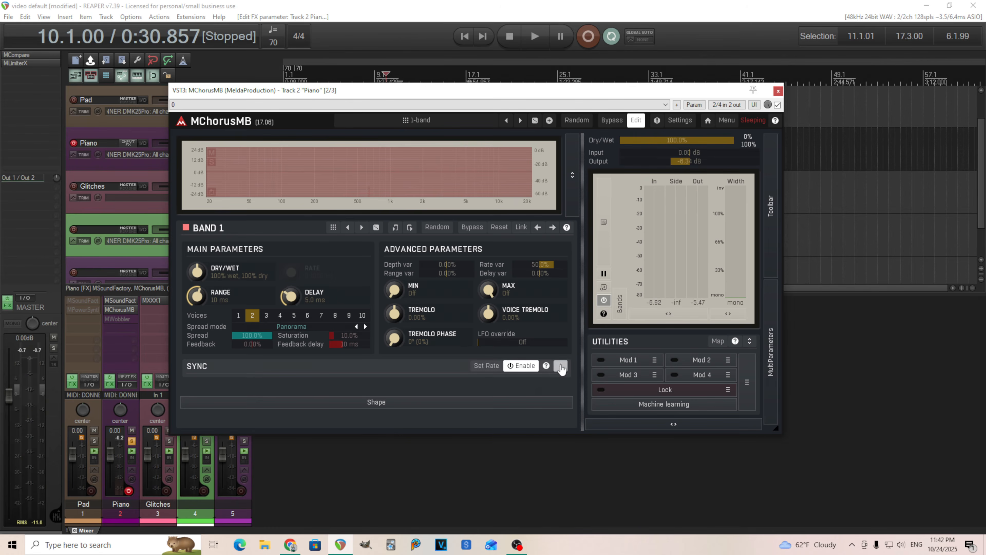
pyautogui.click(561, 365)
pyautogui.doubleClick(277, 389)
pyautogui.moveTo(230, 298); pyautogui.dragTo(230, 318)
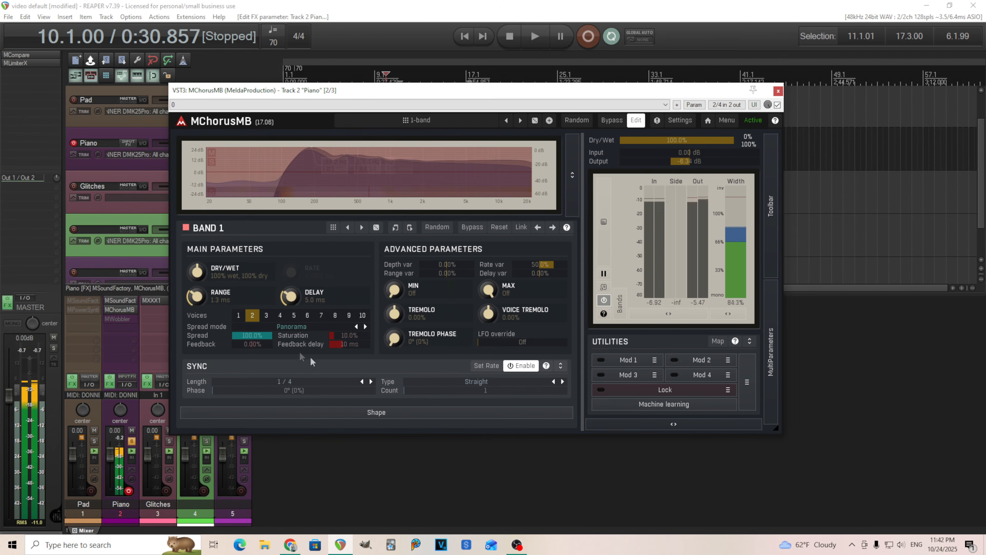
# Step: Set the sync length to 1/16, transfer it to Band 1's Rate, and turn tempo sync off
pyautogui.click(371, 381)
pyautogui.click(371, 381)
pyautogui.click(361, 381)
pyautogui.click(361, 381)
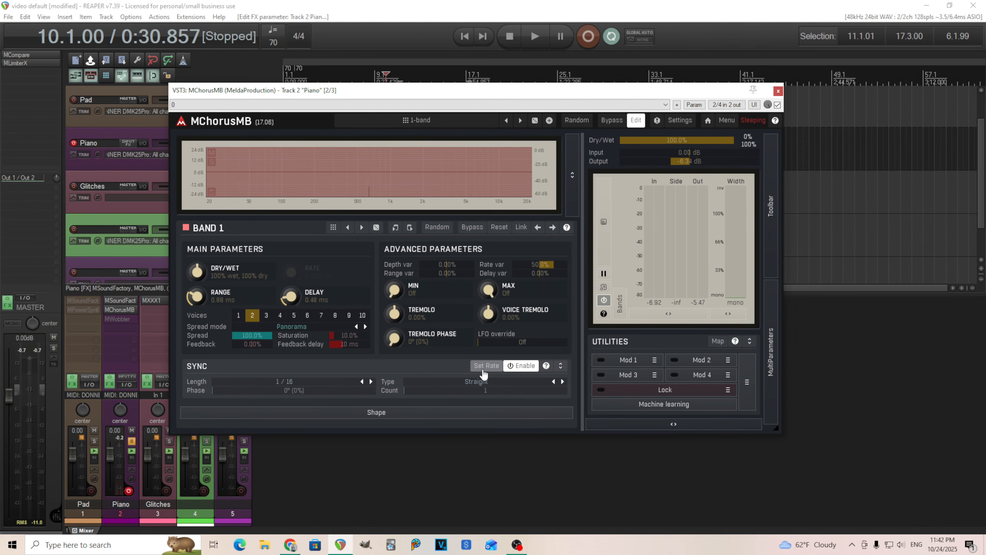
pyautogui.click(492, 369)
pyautogui.click(522, 366)
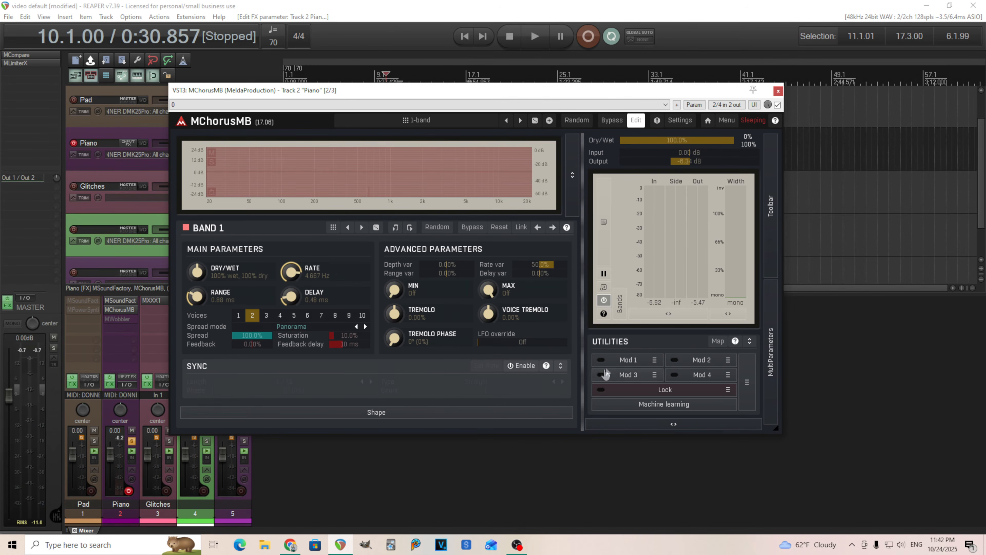
# Step: Switch MChorusMB's Modulator 1 to Envelope mode, and reset the attack time to 10 ms, the attack shape to 0% and the sustain to its default
pyautogui.click(626, 360)
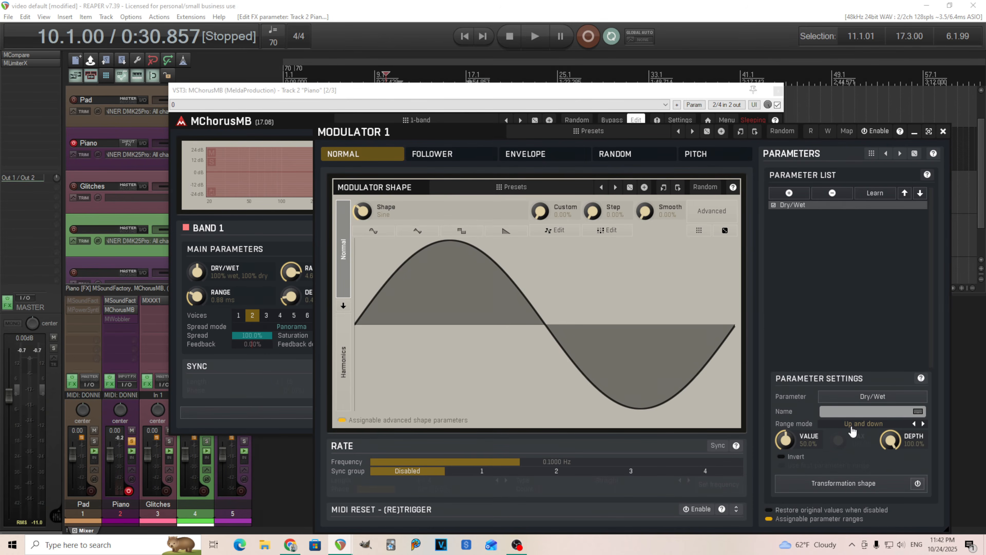
pyautogui.click(533, 158)
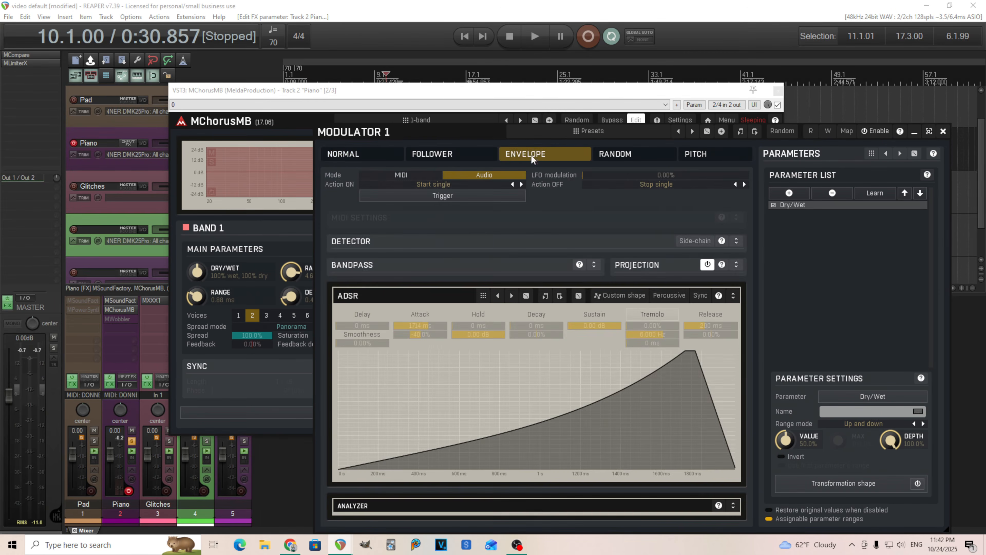
pyautogui.doubleClick(428, 326)
pyautogui.doubleClick(429, 333)
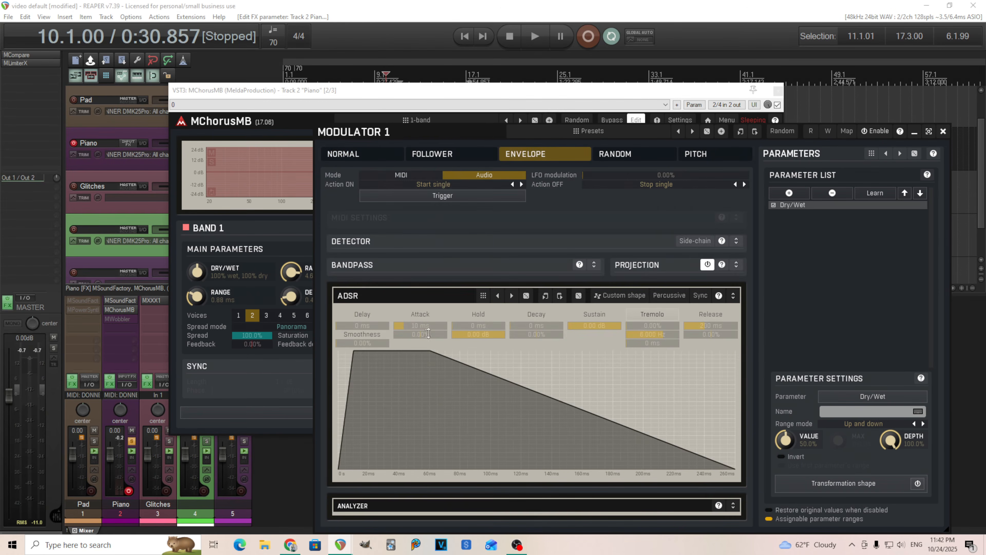
pyautogui.doubleClick(595, 325)
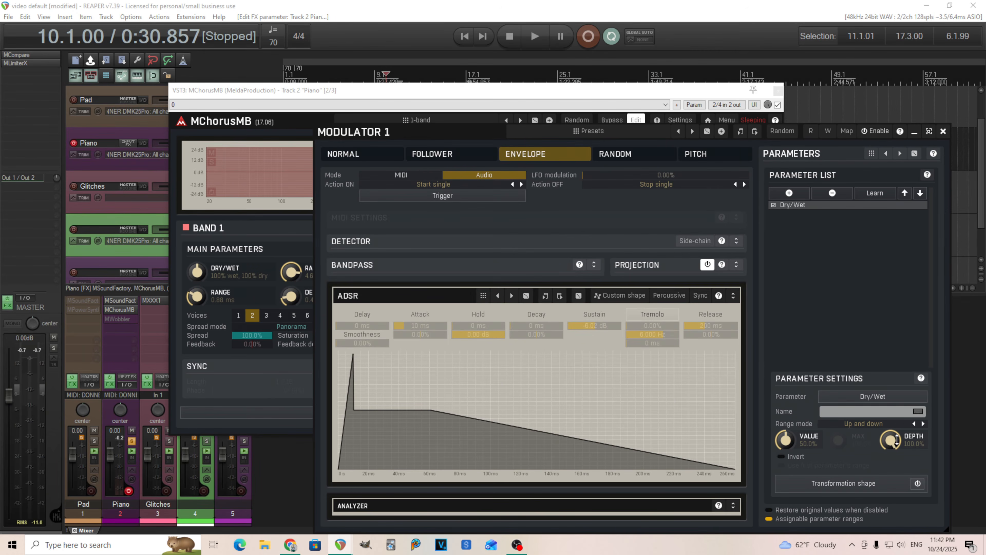
# Step: Set the range mode of Modulator 1's Dry/Wet parameter to Full range and close the modulator
pyautogui.click(873, 425)
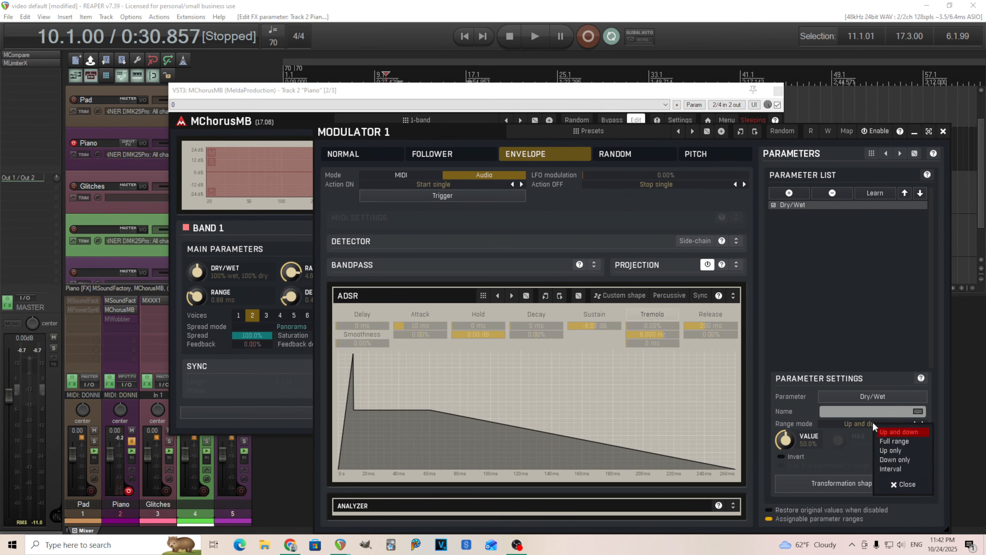
pyautogui.click(909, 442)
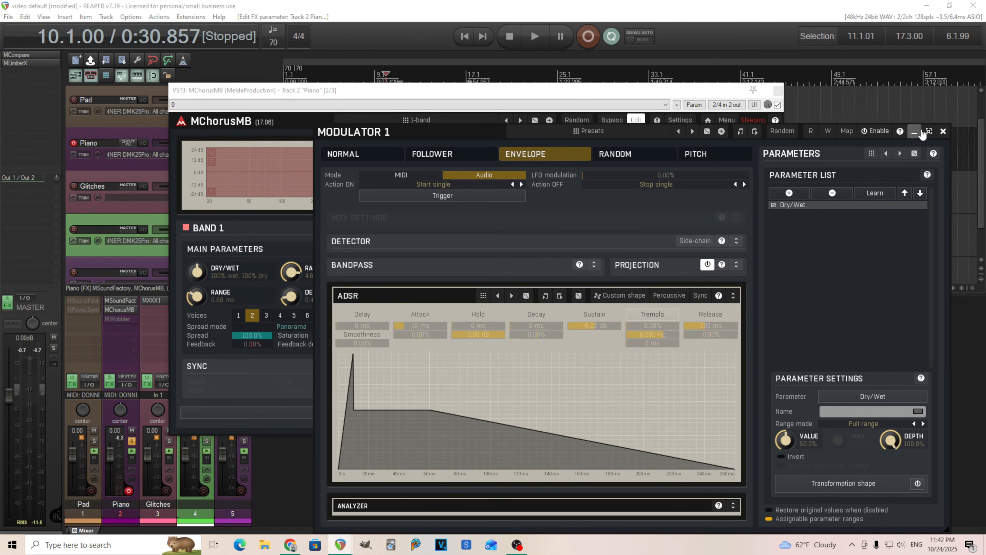
pyautogui.click(943, 131)
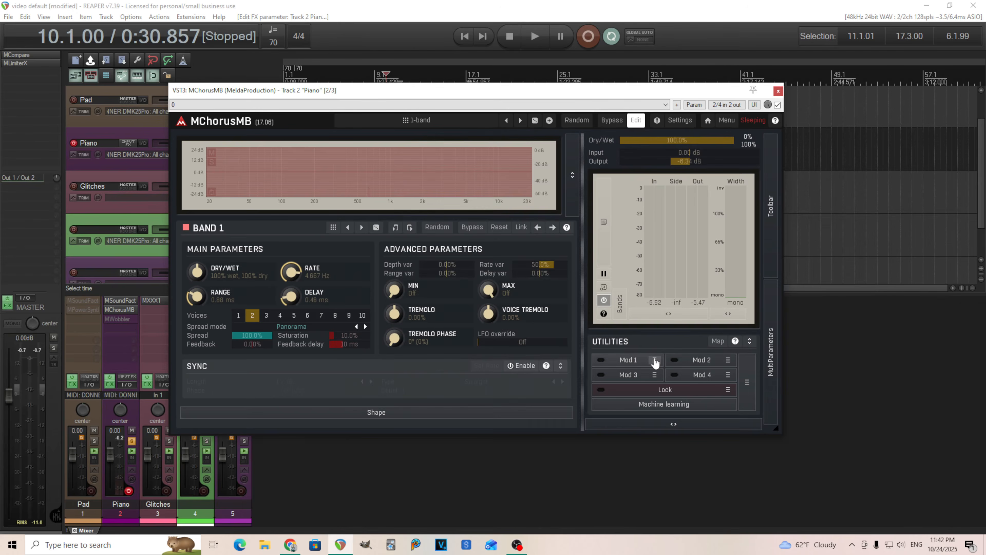
# Step: Clear Modulator 1's parameter list, assign Band 1's Rate to it by learning, and stop learning
pyautogui.click(655, 360)
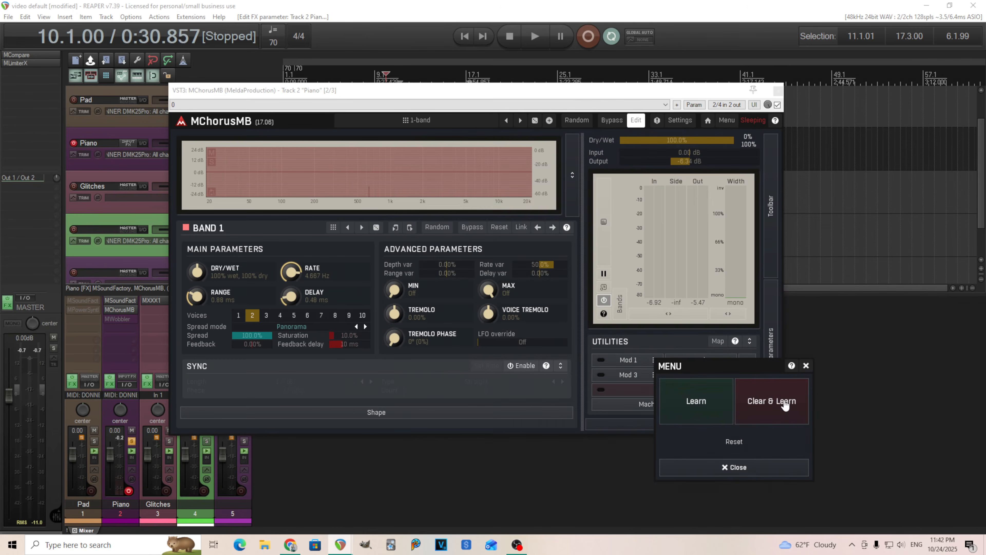
pyautogui.click(792, 408)
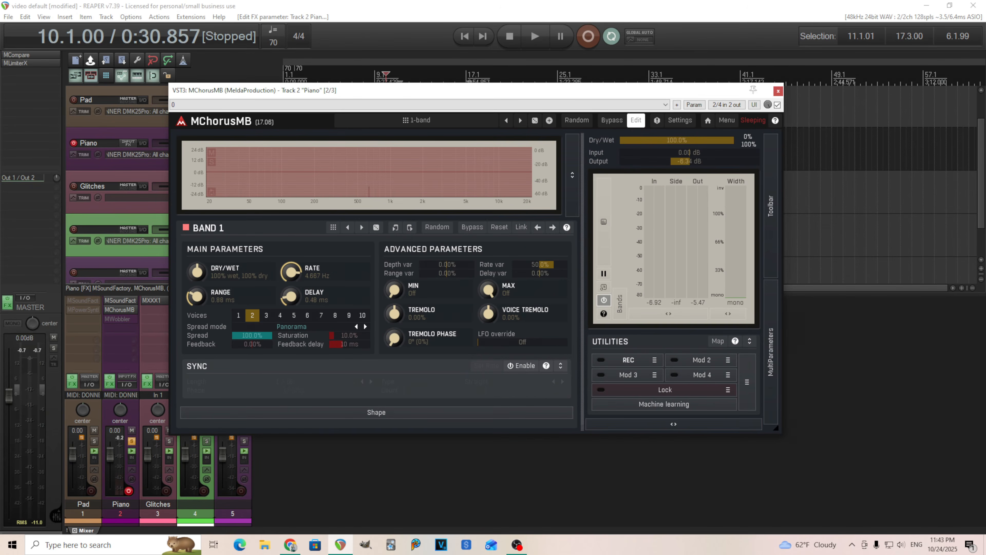
pyautogui.moveTo(294, 273); pyautogui.dragTo(294, 266)
pyautogui.click(637, 361)
# Step: Raise the sustain of Modulator 1's envelope to 0 dB and close the modulator
pyautogui.click(637, 361)
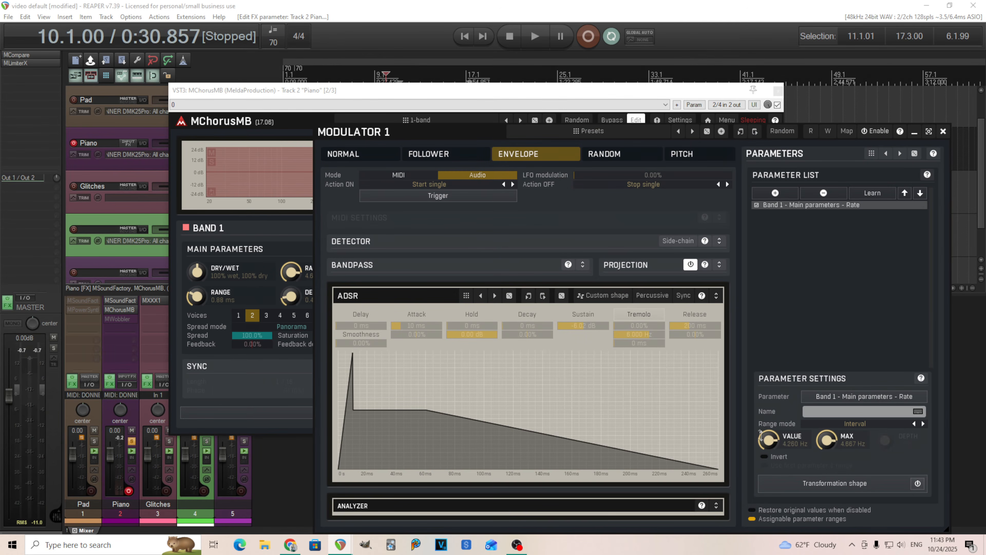
pyautogui.moveTo(596, 323); pyautogui.dragTo(596, 307)
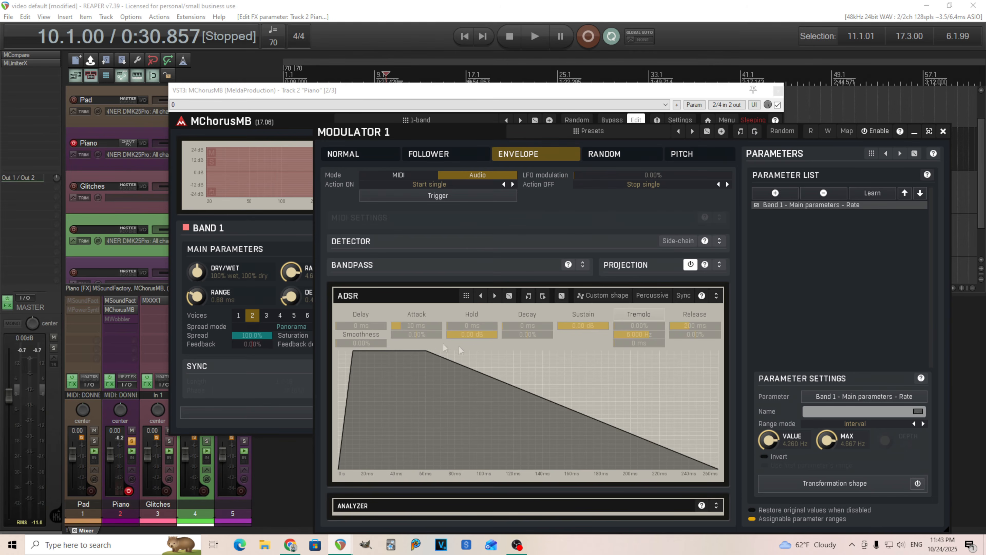
pyautogui.click(943, 131)
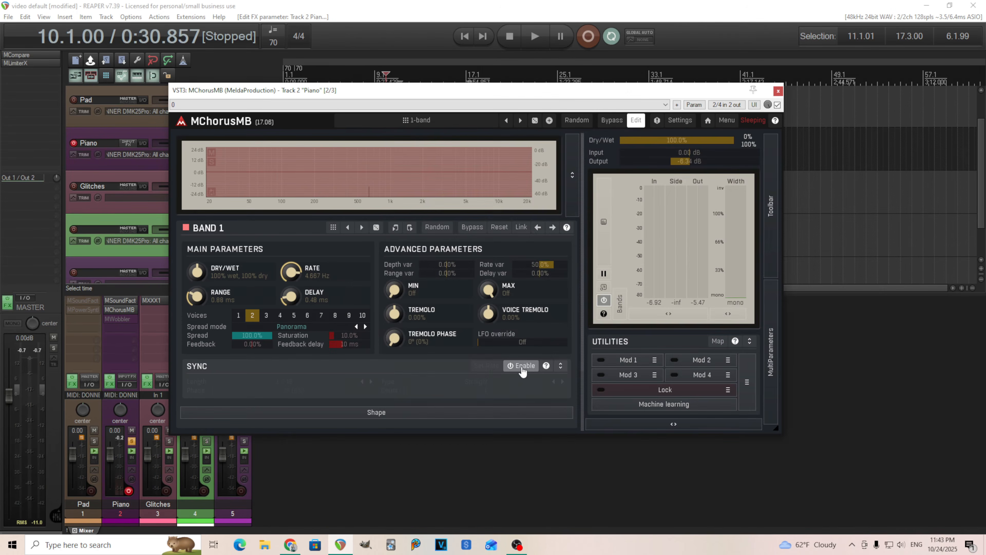
# Step: Enable tempo sync, set its length to 1/2, transfer it to Band 1's Rate, and disable sync again
pyautogui.click(521, 366)
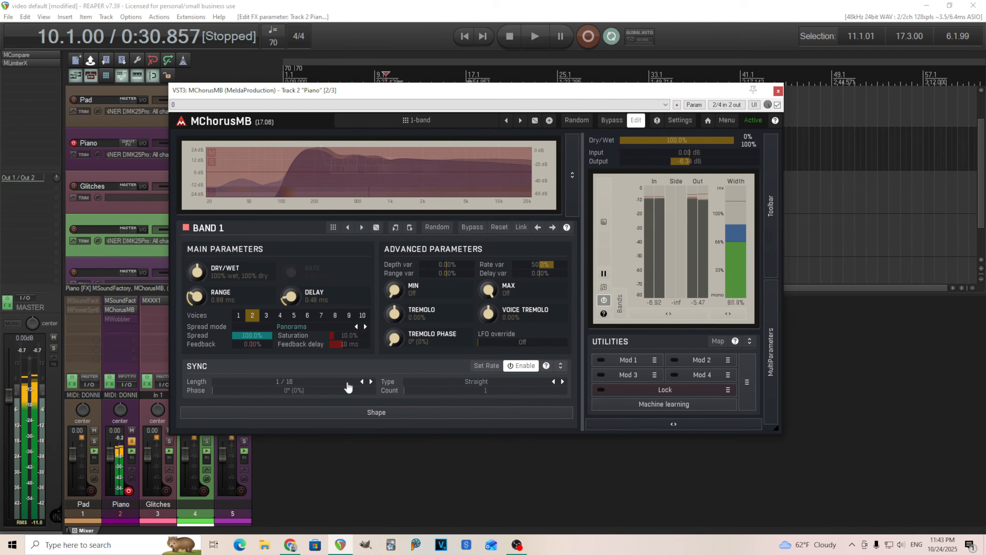
pyautogui.click(364, 385)
pyautogui.click(385, 462)
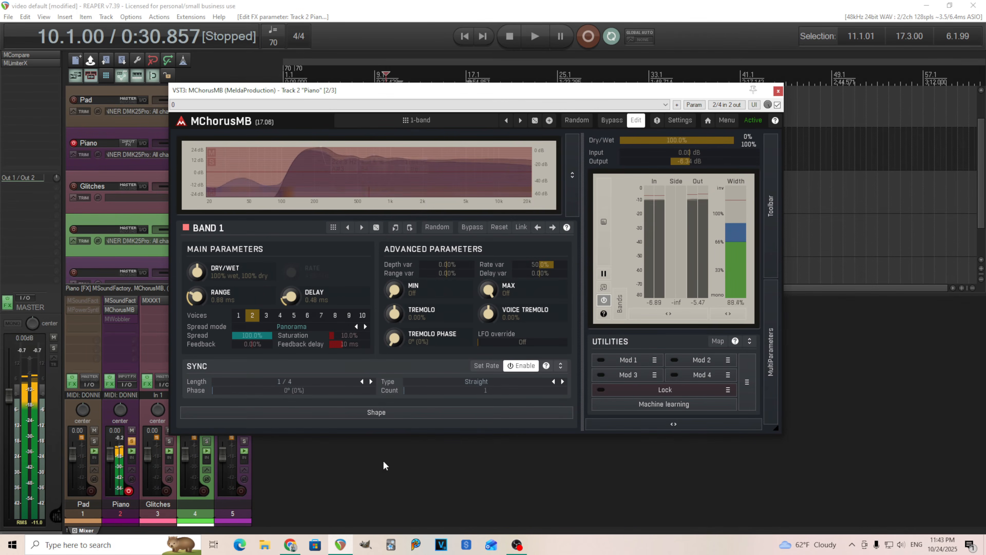
pyautogui.click(362, 381)
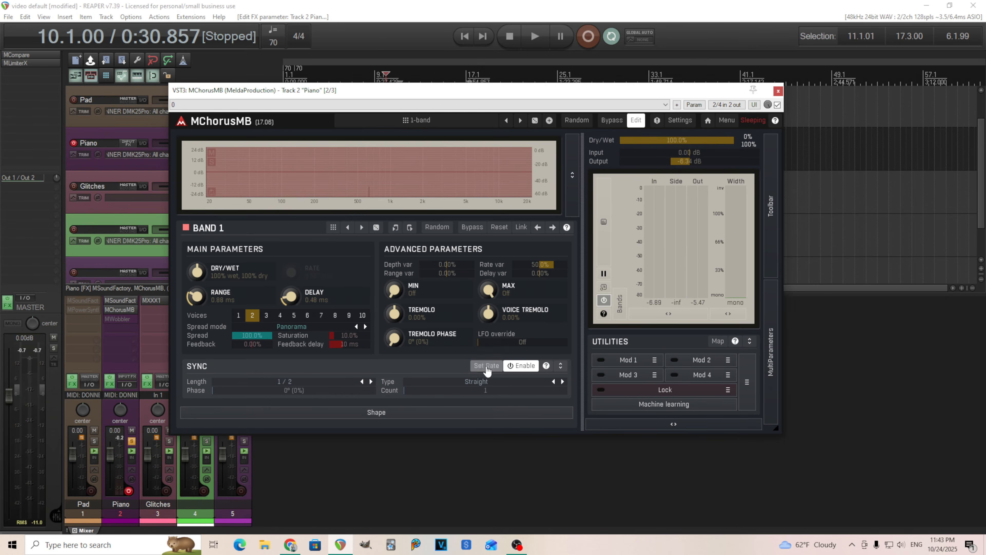
pyautogui.click(519, 366)
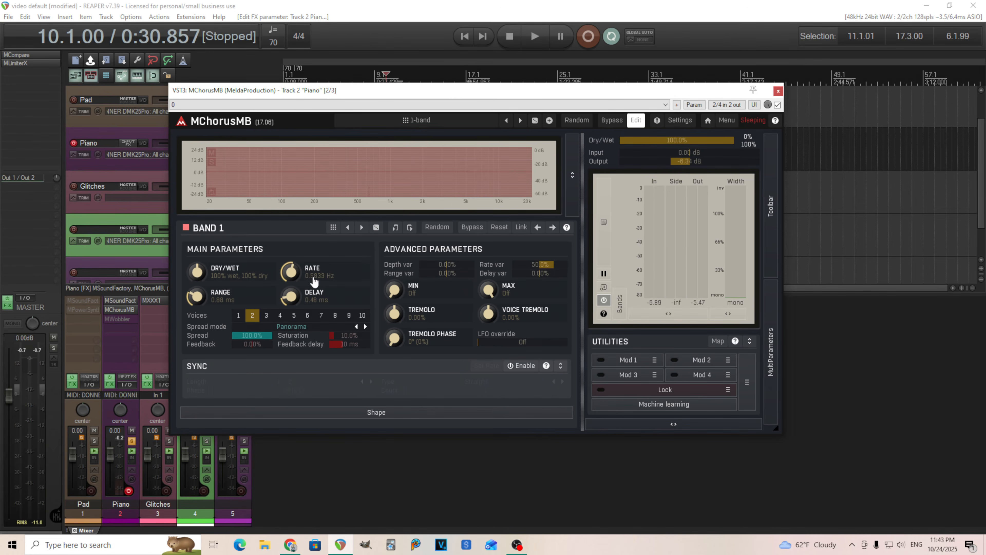
# Step: Open Modulator 1 and set the lower end of Band 1's Rate modulation interval to 0.5833 Hz
pyautogui.click(633, 363)
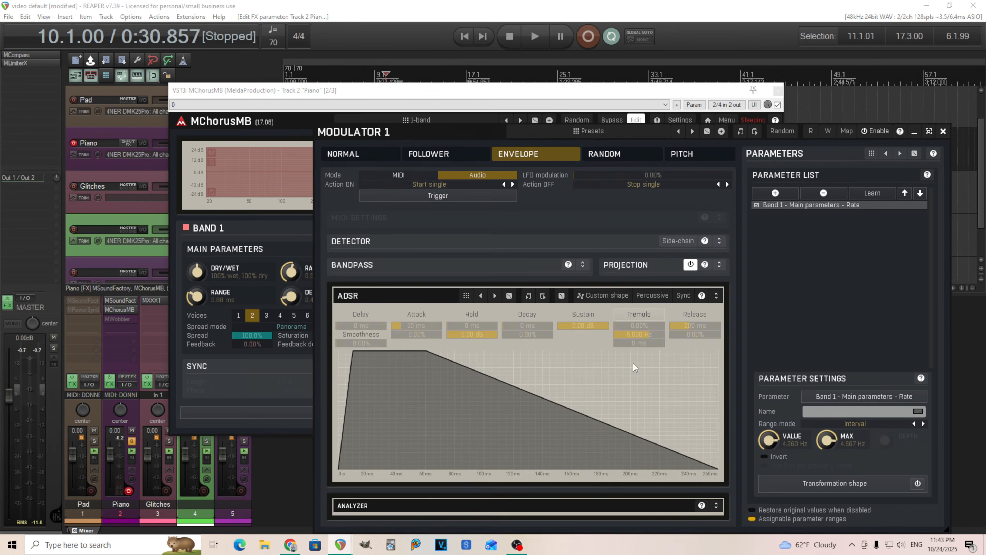
pyautogui.doubleClick(768, 441)
pyautogui.click(743, 498)
pyautogui.click(717, 502)
pyautogui.click(756, 460)
pyautogui.click(755, 441)
pyautogui.click(800, 479)
pyautogui.click(800, 478)
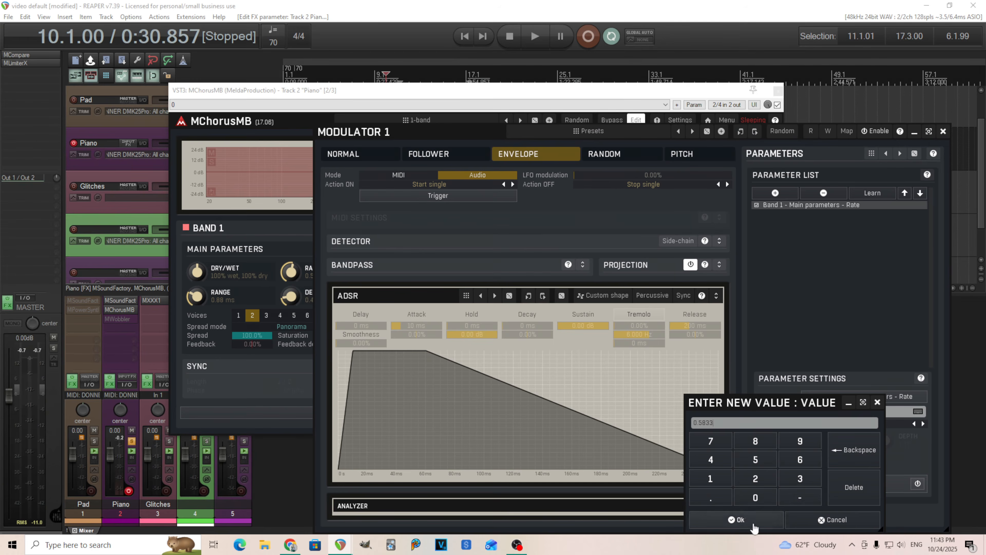
pyautogui.click(737, 520)
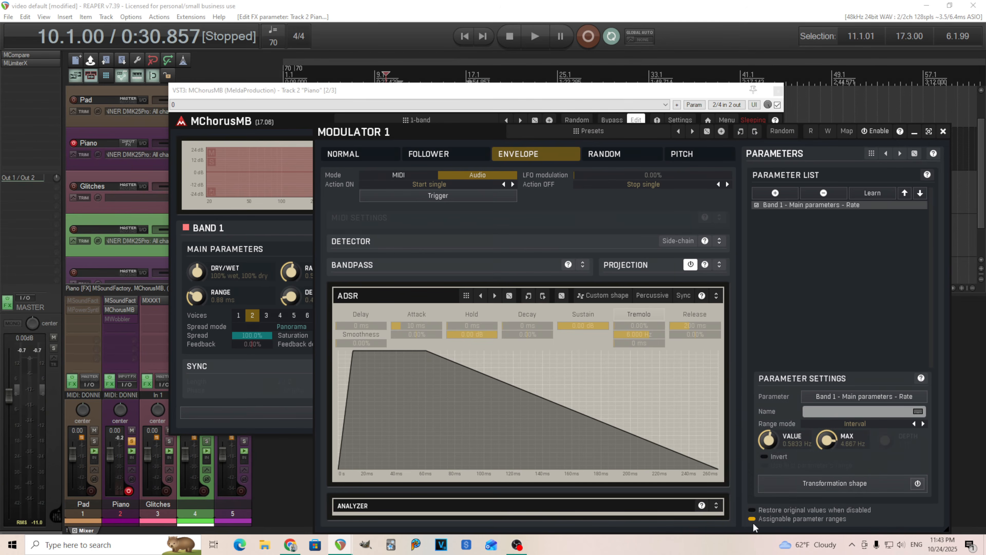
# Step: Set the attack time of Modulator 1's envelope to the tempo-synced length 1/2
pyautogui.doubleClick(417, 325)
pyautogui.click(384, 452)
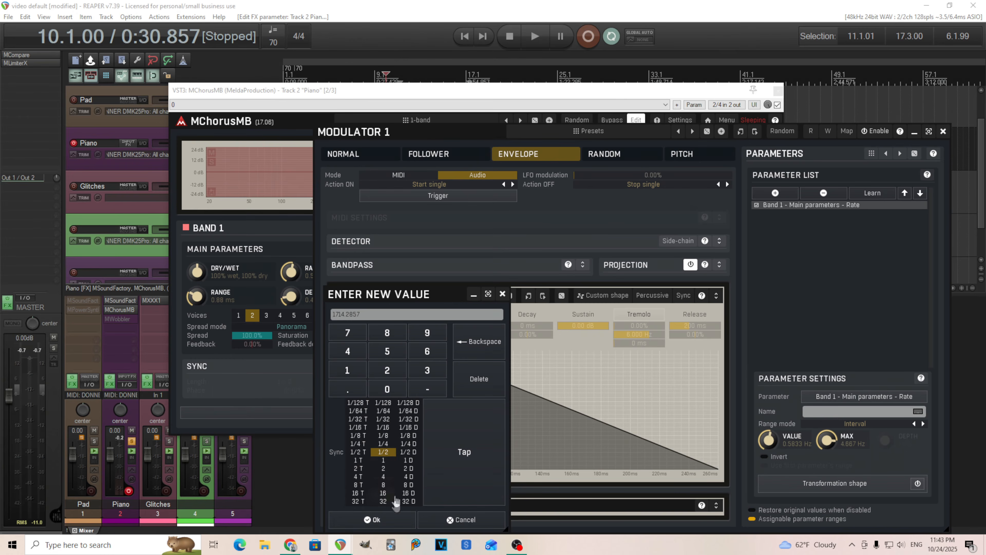
pyautogui.click(397, 519)
# Step: Shorten the envelope's release to about 5 ms, bend the attack curve to about 30%, and close Modulator 1
pyautogui.moveTo(685, 323); pyautogui.dragTo(685, 342)
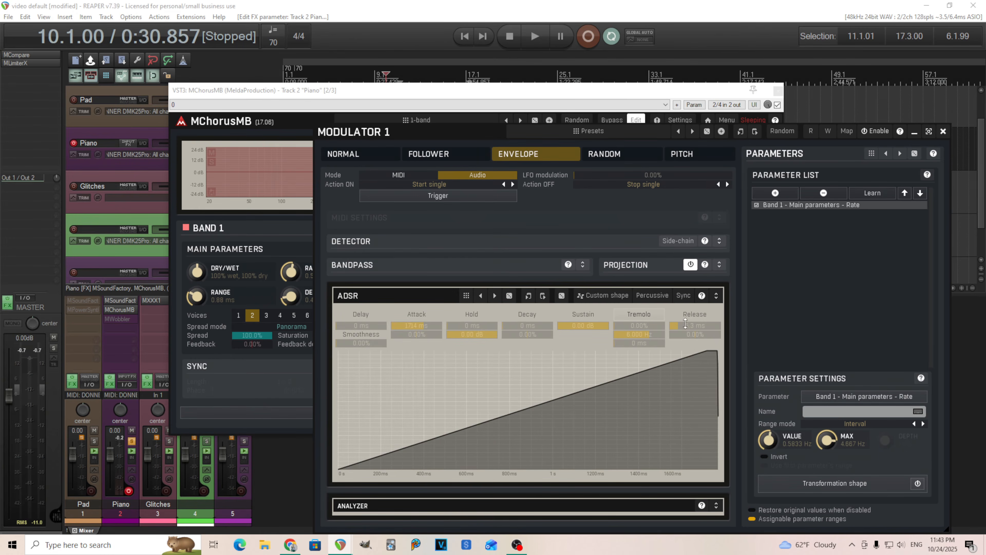
pyautogui.moveTo(427, 336); pyautogui.dragTo(427, 358)
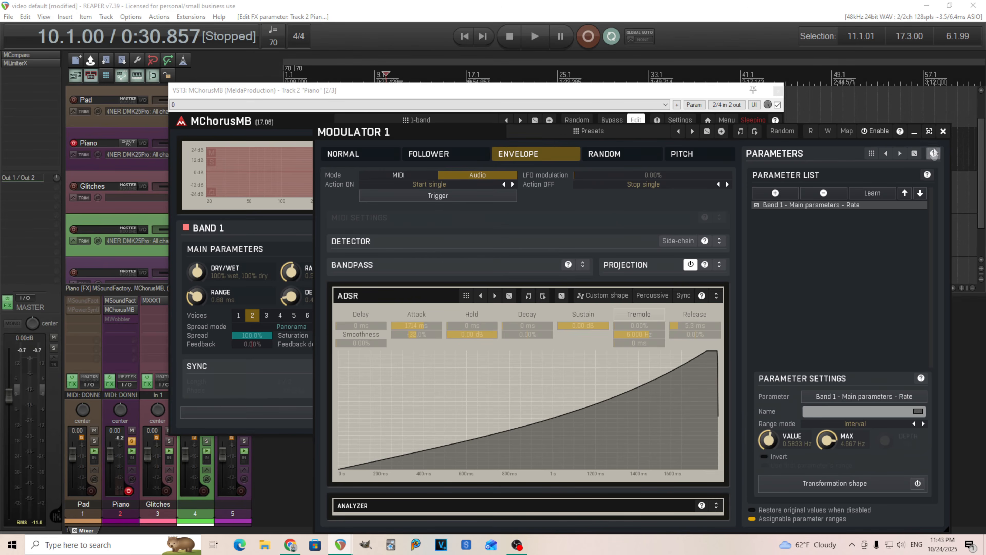
pyautogui.click(943, 131)
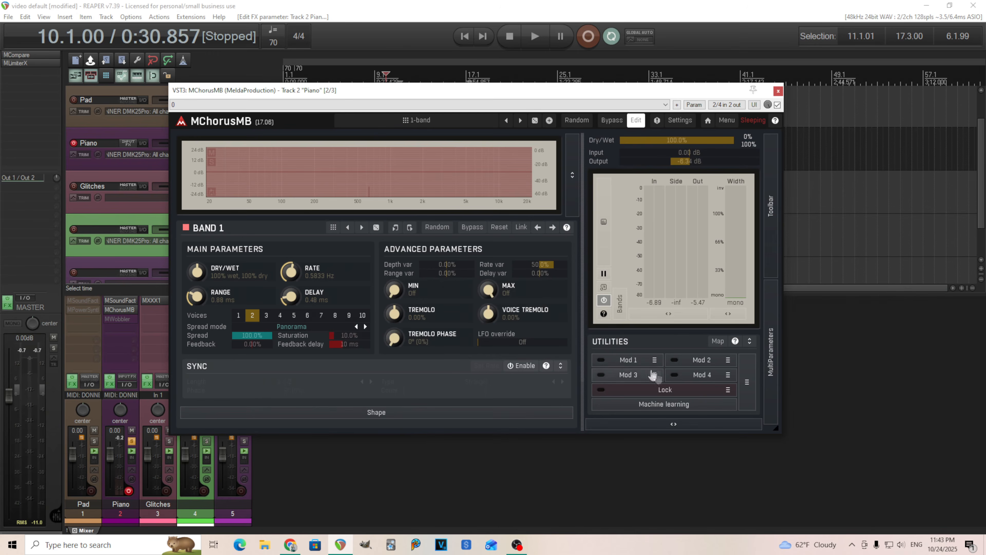
# Step: Enable Modulator 1 and move the MChorusMB window clear of the Piano track's controls
pyautogui.click(600, 361)
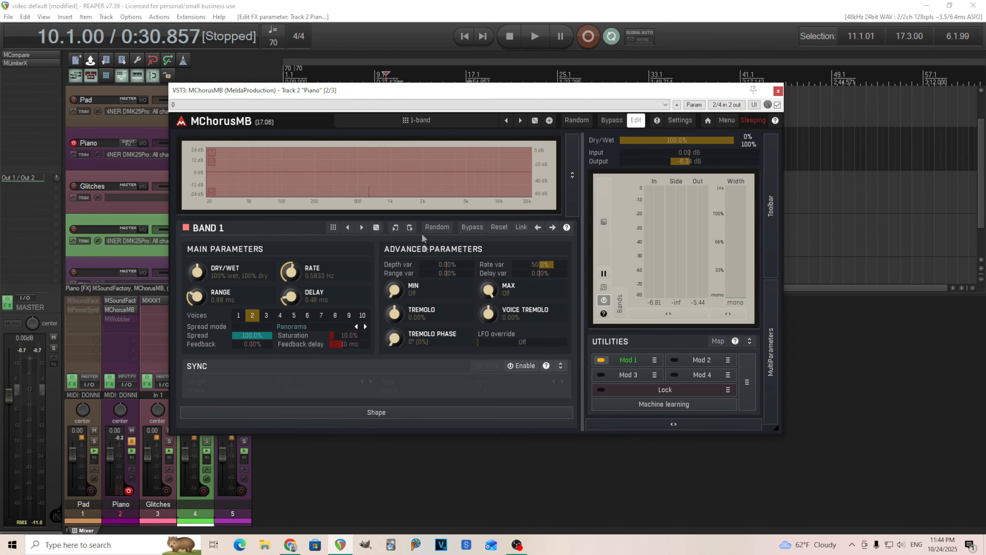
pyautogui.moveTo(400, 94); pyautogui.dragTo(459, 123)
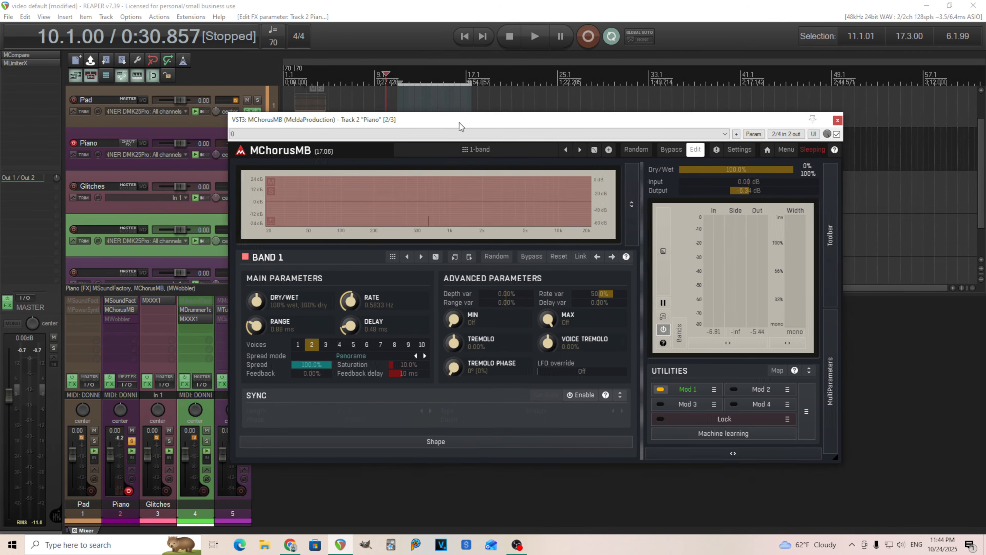